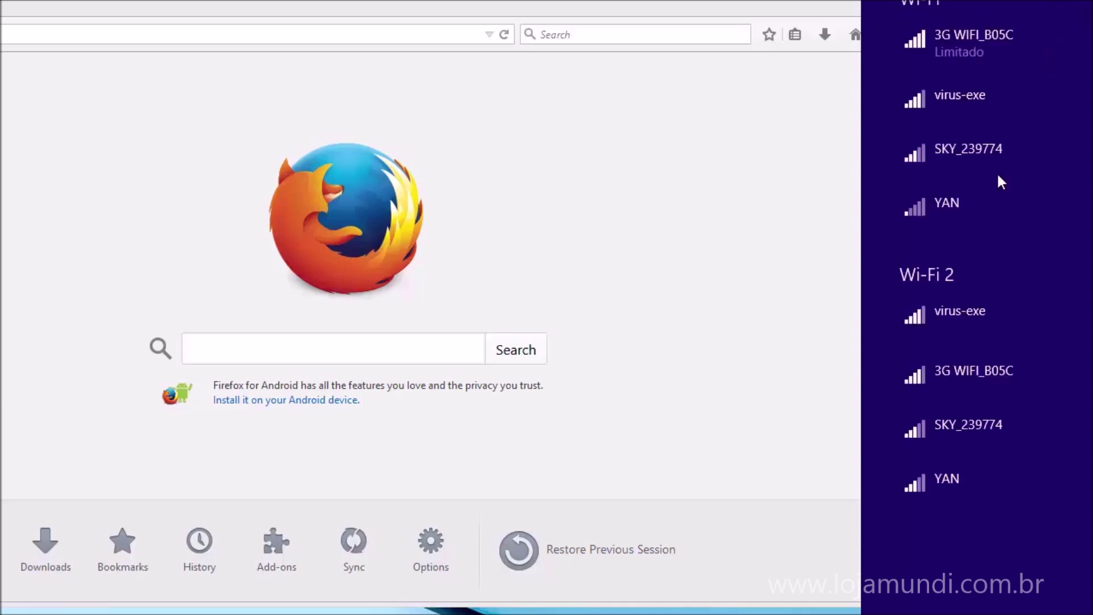
Load 192.168.43.1 in Firefox and log in with the router's admin username and password.
{"action": "left_click", "coordinate": [469, 33]}
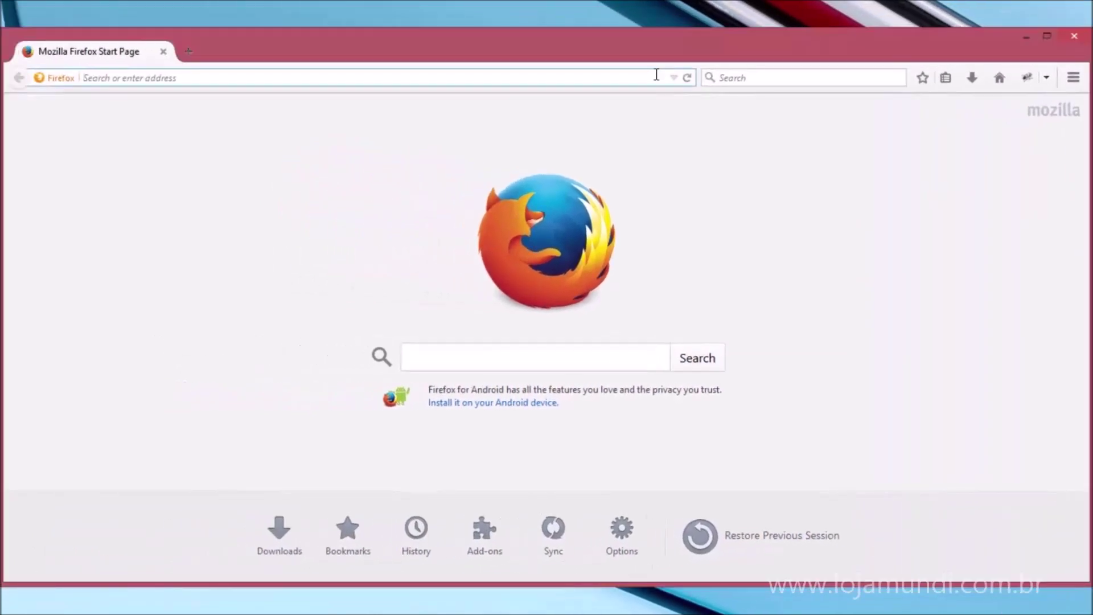
{"action": "type", "text": "1"}
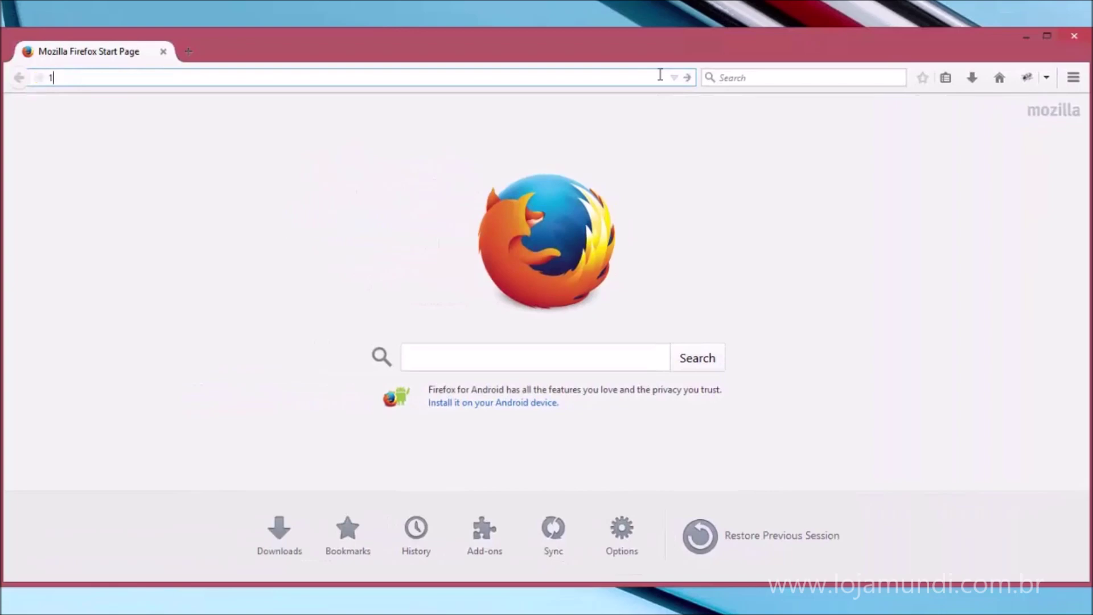
{"action": "type", "text": "92.168.43.1"}
{"action": "key", "text": "Return"}
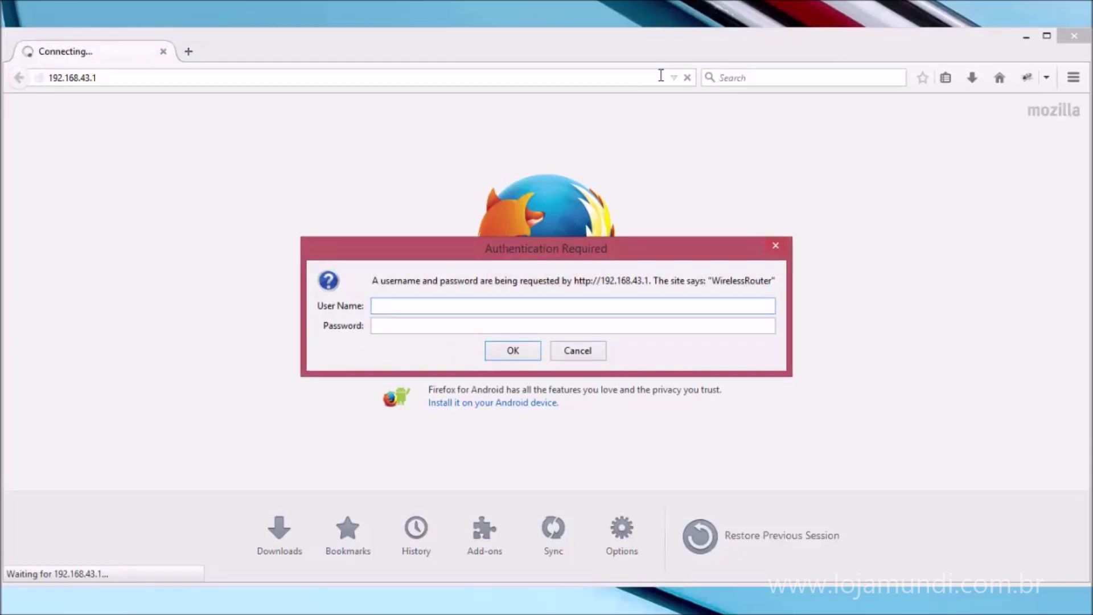
{"action": "type", "text": "admin"}
{"action": "key", "text": "Tab"}
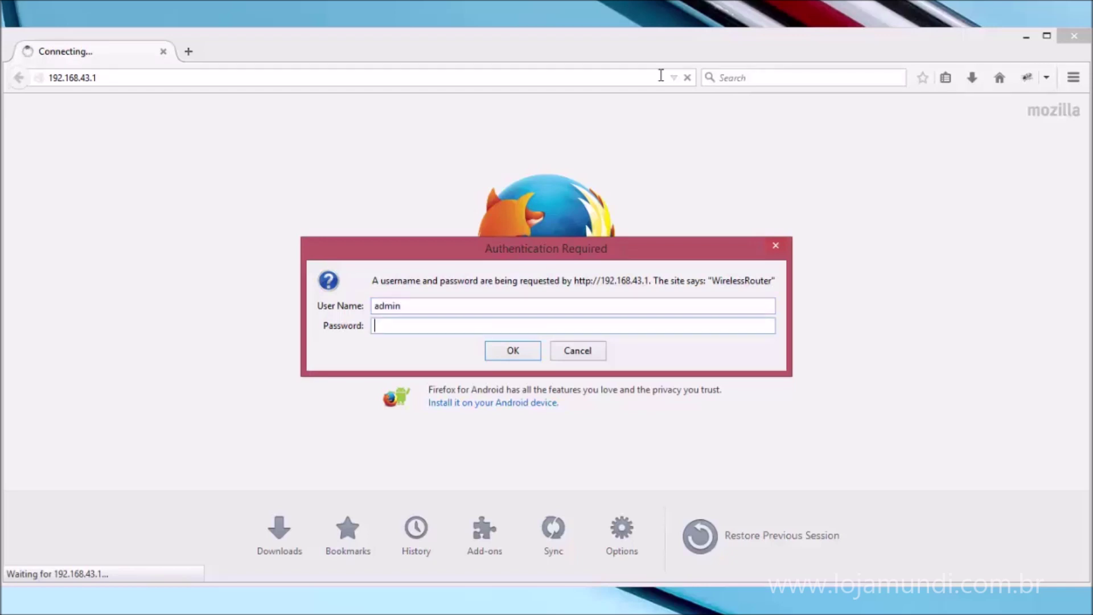
{"action": "type", "text": "admin1"}
{"action": "key", "text": "BackSpace"}
{"action": "key", "text": "BackSpace"}
{"action": "key", "text": "BackSpace"}
{"action": "key", "text": "BackSpace"}
{"action": "key", "text": "BackSpace"}
{"action": "key", "text": "BackSpace"}
{"action": "type", "text": "admin"}
{"action": "key", "text": "Return"}
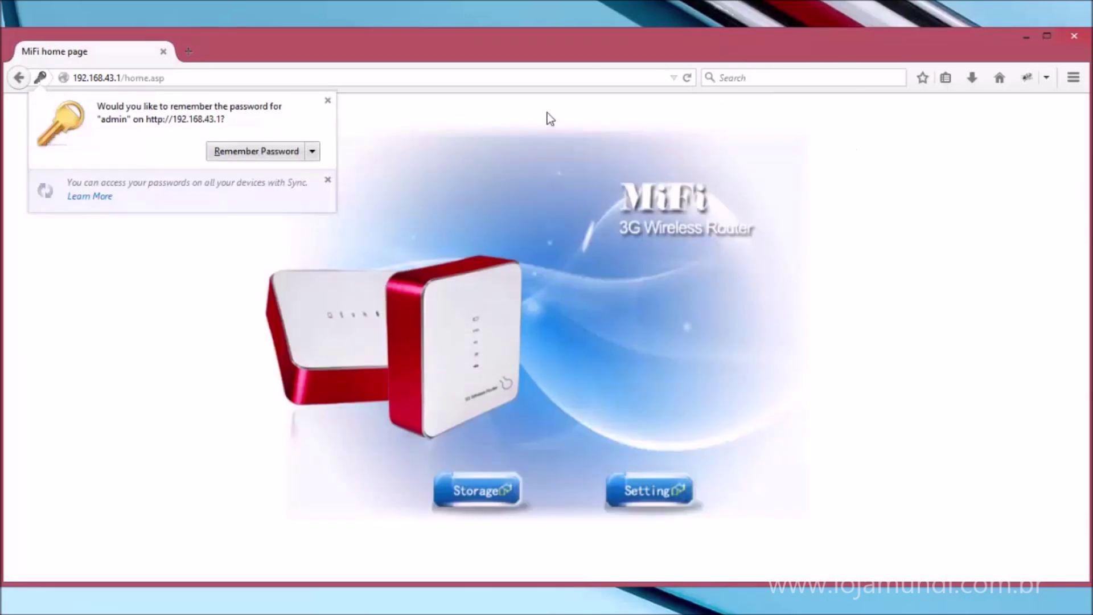
Dismiss the remember-password prompt and enter the Setting area to reach System Status.
{"action": "left_click", "coordinate": [327, 100]}
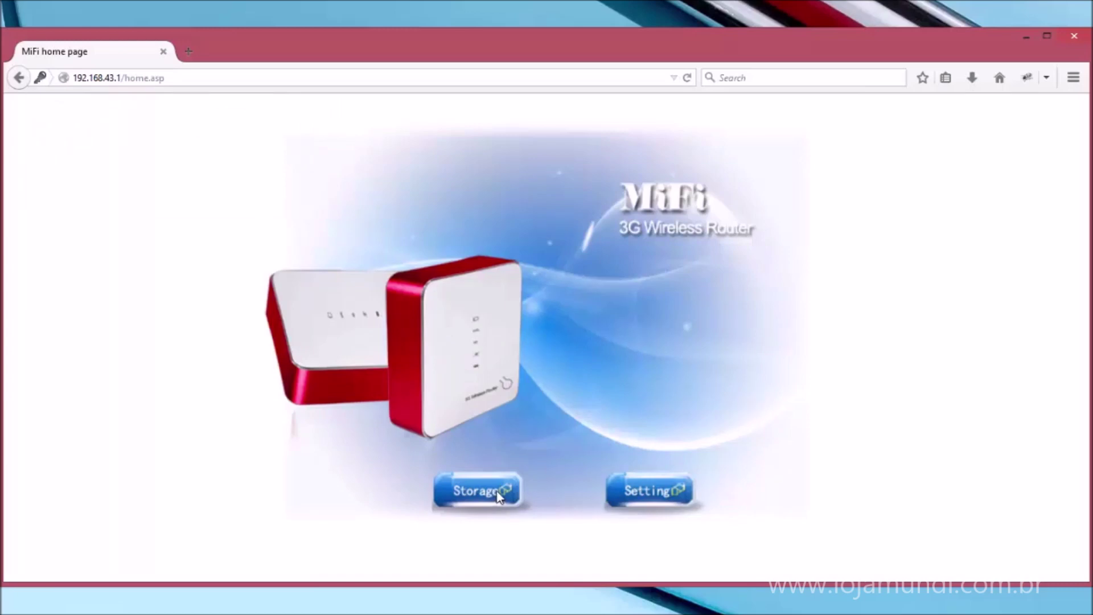
{"action": "left_click", "coordinate": [634, 497]}
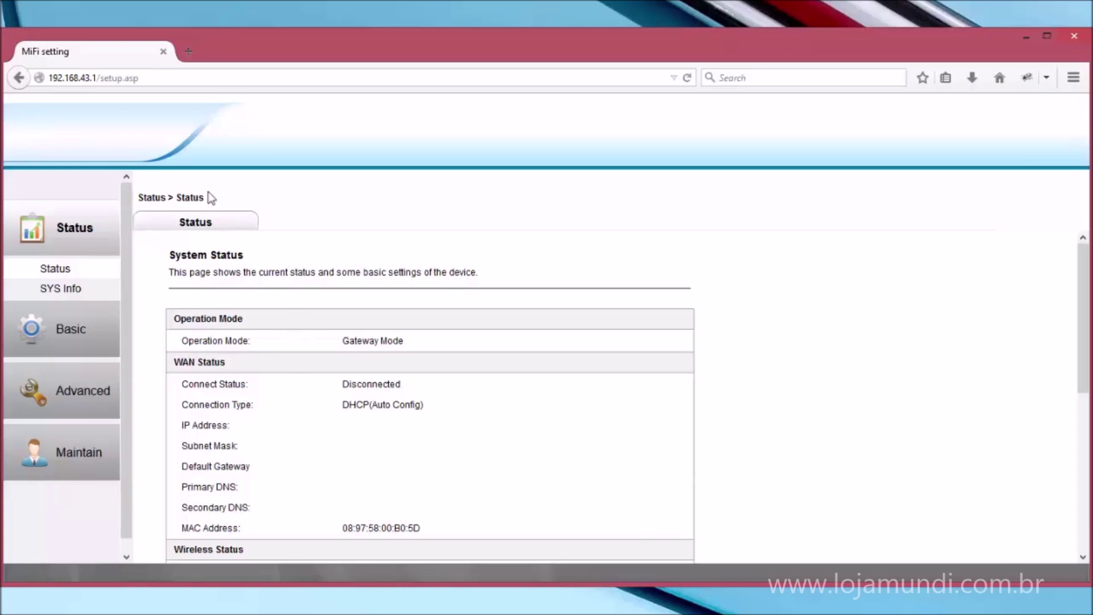
Review the Status page, highlighting the Gateway Mode and WiFi ON values.
{"action": "left_click_drag", "start_coordinate": [359, 340], "coordinate": [398, 339]}
{"action": "scroll", "coordinate": [268, 407], "scroll_direction": "down", "scroll_amount": 3}
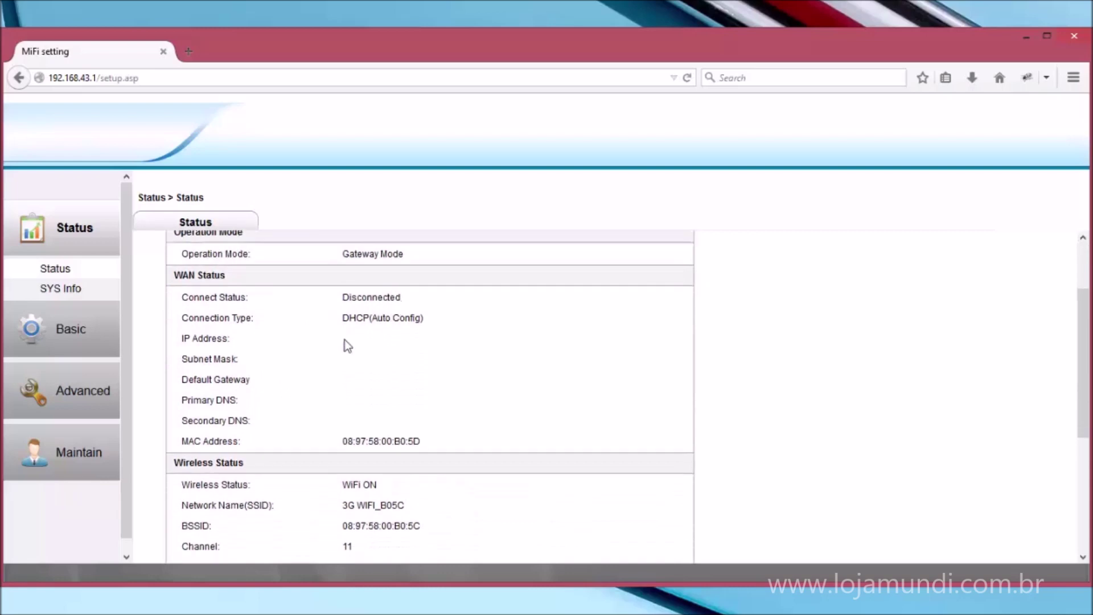
{"action": "scroll", "coordinate": [343, 413], "scroll_direction": "down", "scroll_amount": 5}
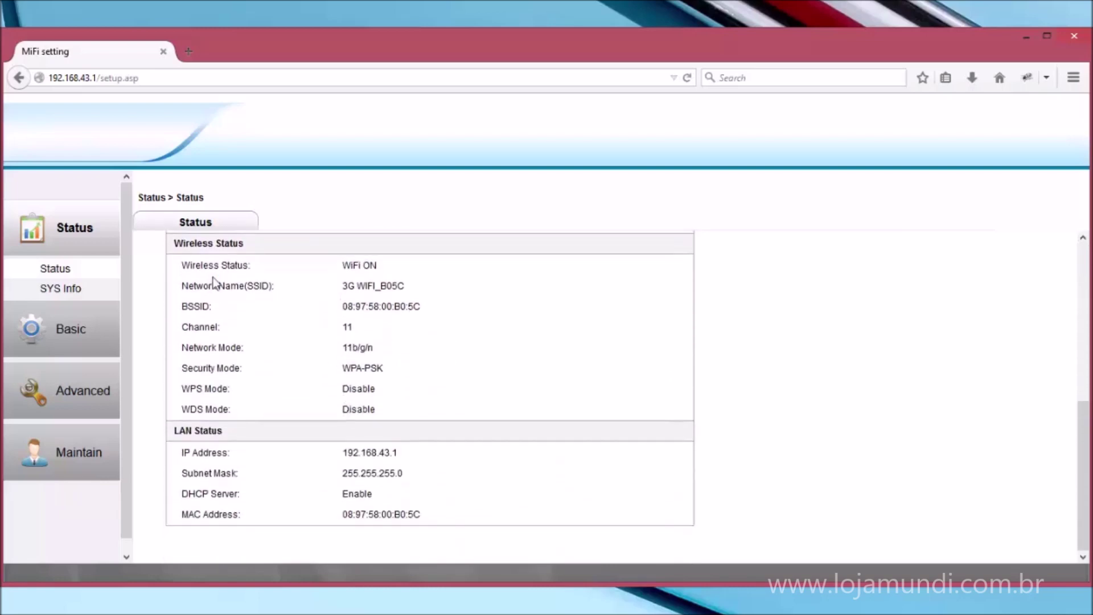
{"action": "left_click_drag", "start_coordinate": [350, 265], "coordinate": [378, 267]}
{"action": "scroll", "coordinate": [411, 480], "scroll_direction": "up", "scroll_amount": 7}
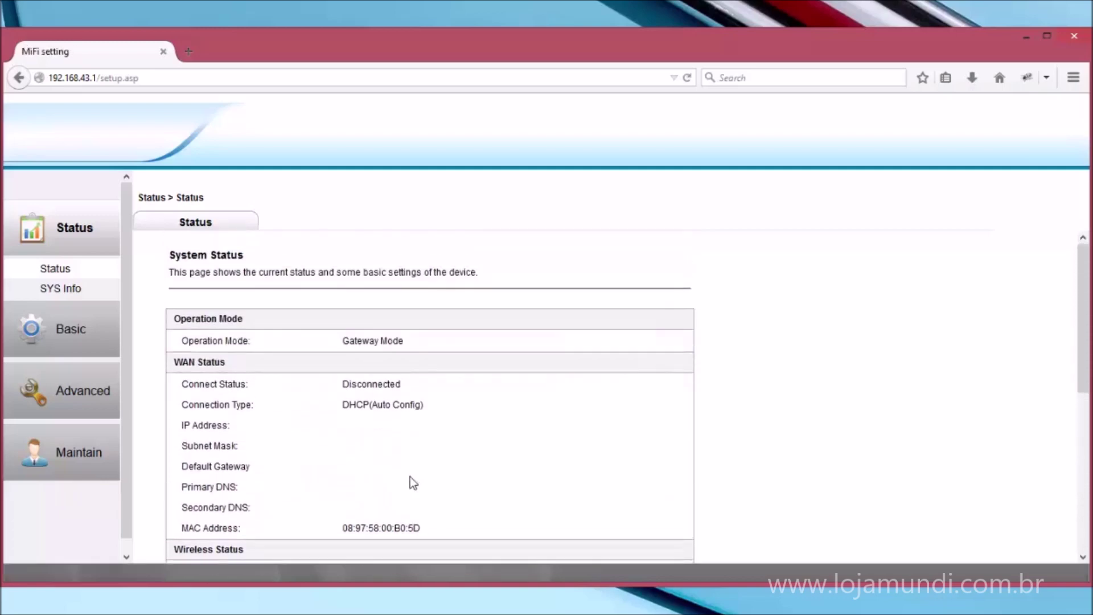
Open SYS Info to view firmware V2.01.001.001, memory figures and packet counters.
{"action": "left_click", "coordinate": [69, 290]}
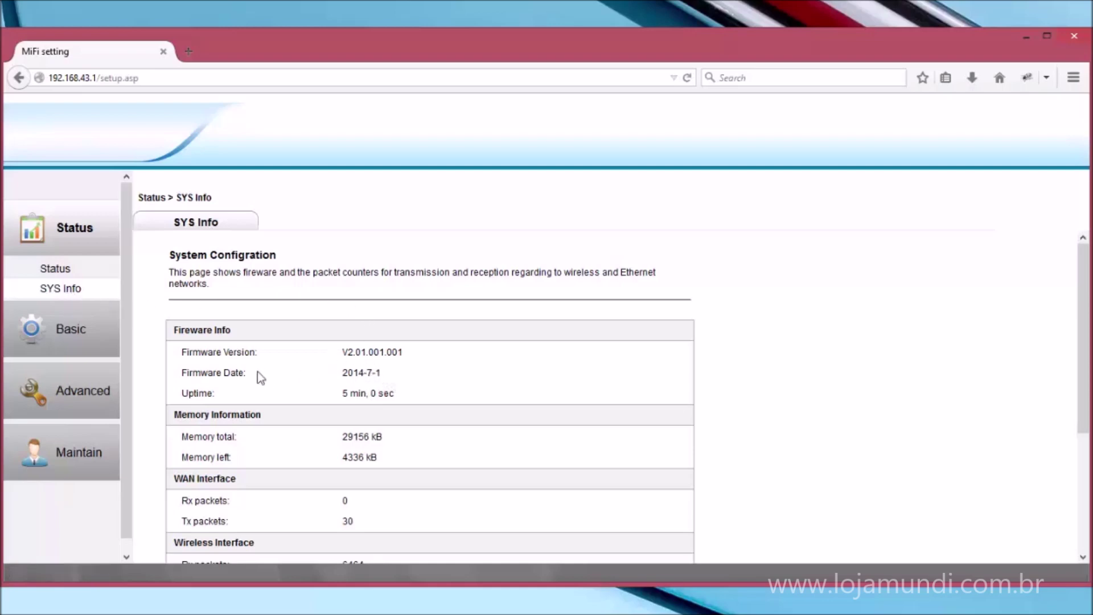
{"action": "scroll", "coordinate": [402, 481], "scroll_direction": "down", "scroll_amount": 3}
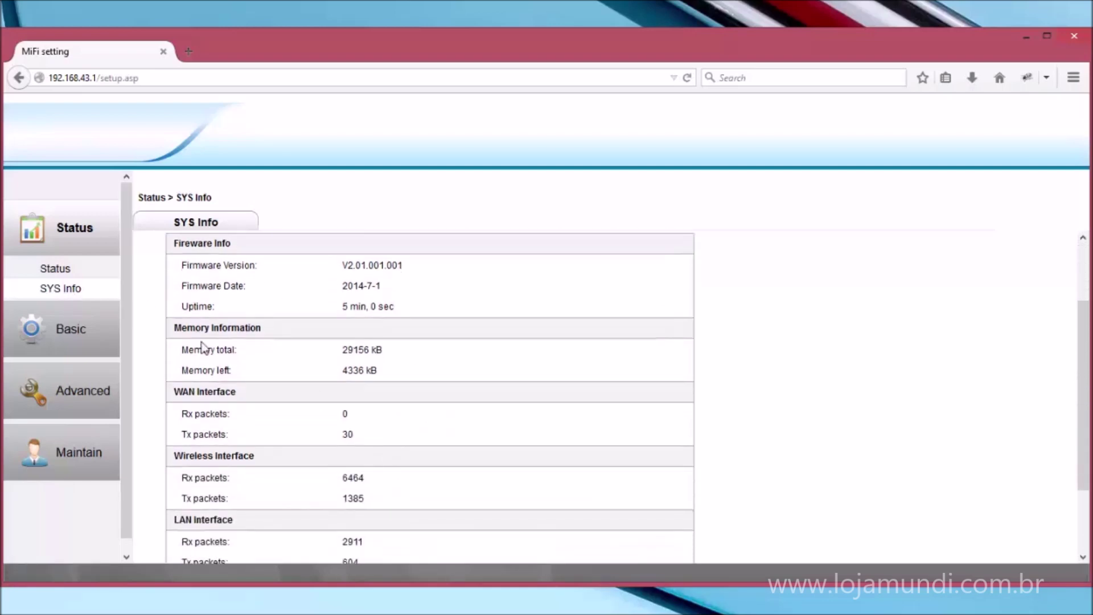
{"action": "scroll", "coordinate": [312, 441], "scroll_direction": "down", "scroll_amount": 3}
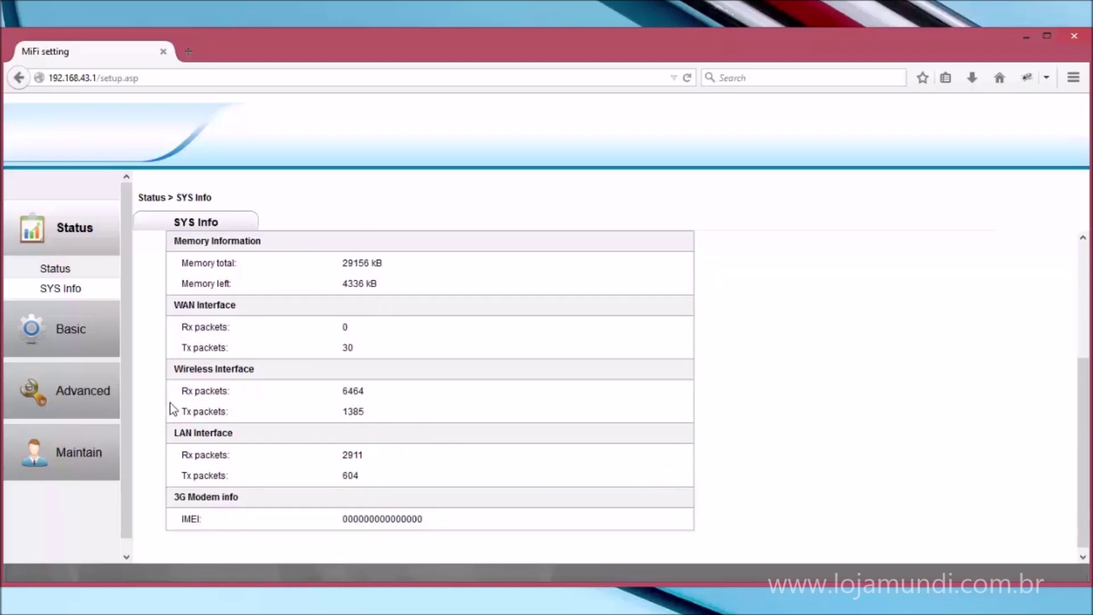
In the Basic Easy Wizard, review connection types keeping DHCP(Auto Config) and select SSID 3G WIFI_B05C.
{"action": "left_click", "coordinate": [72, 333]}
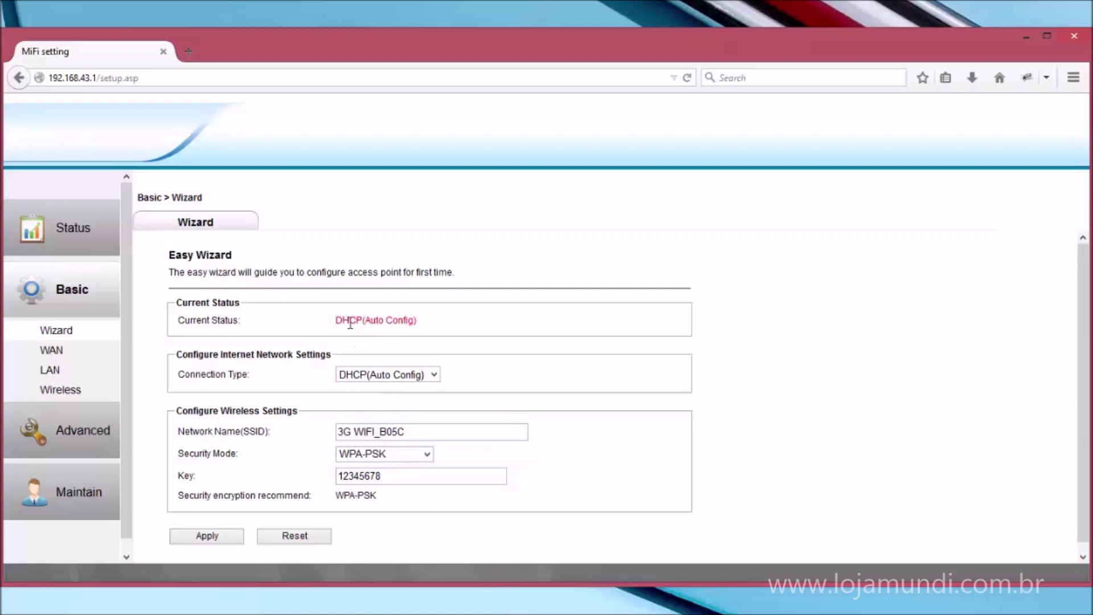
{"action": "left_click", "coordinate": [408, 376]}
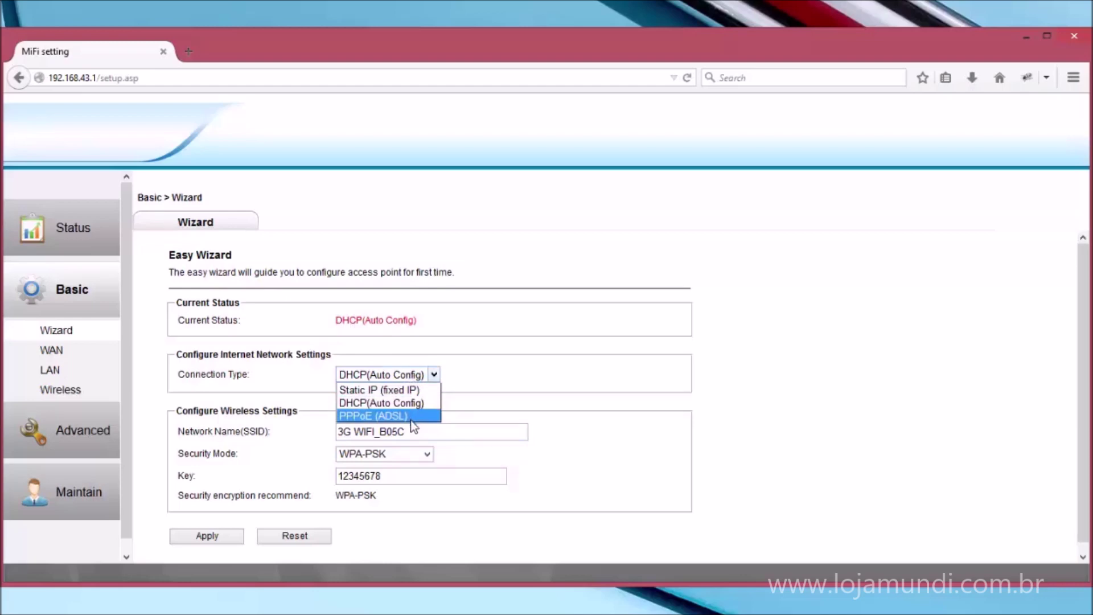
{"action": "left_click", "coordinate": [436, 439]}
{"action": "left_click", "coordinate": [463, 435]}
{"action": "left_click_drag", "start_coordinate": [398, 431], "coordinate": [333, 432]}
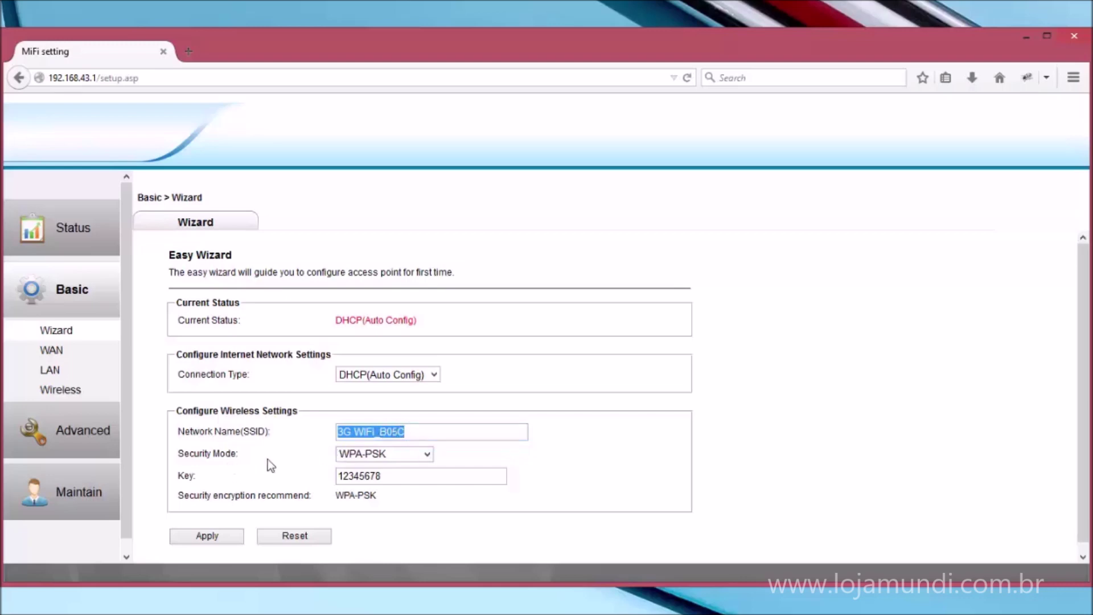
Review wireless security modes keeping WPA-PSK, then go to the WAN Settings page.
{"action": "left_click", "coordinate": [362, 455]}
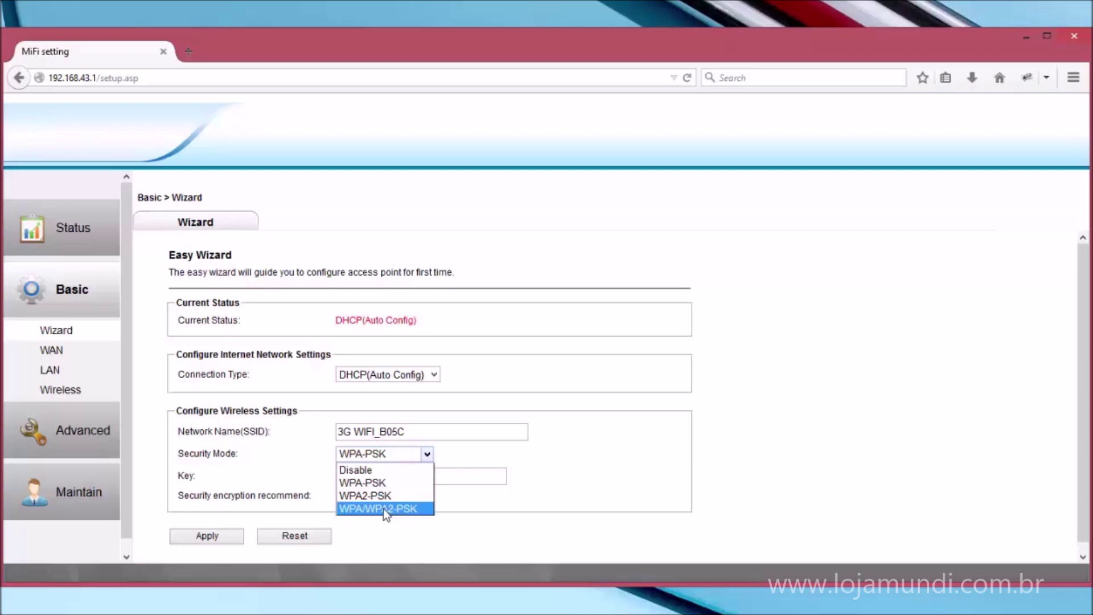
{"action": "left_click", "coordinate": [490, 482]}
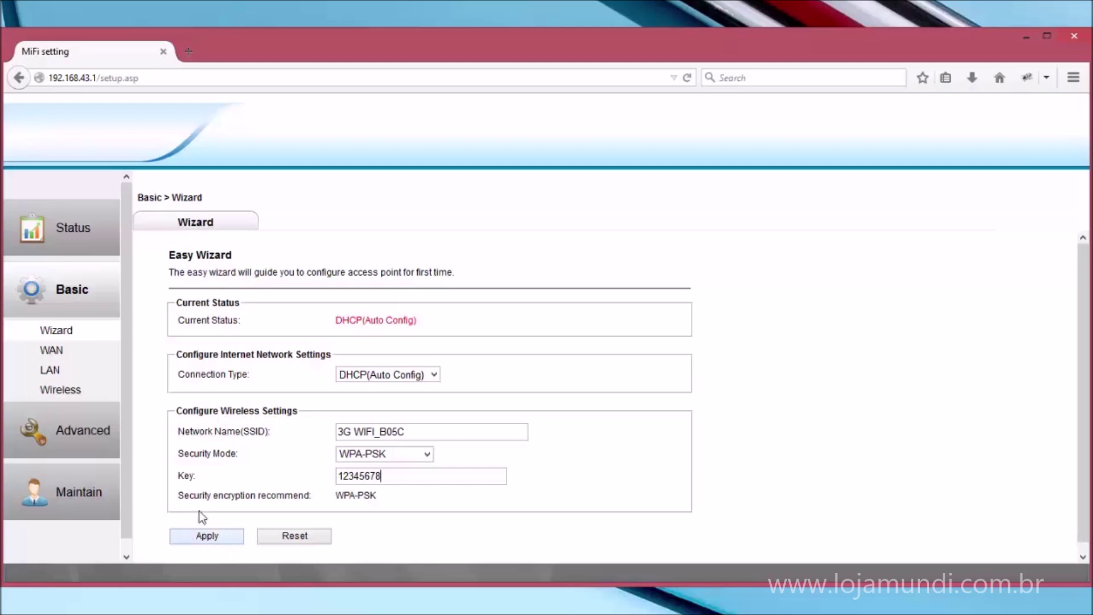
{"action": "left_click", "coordinate": [55, 351]}
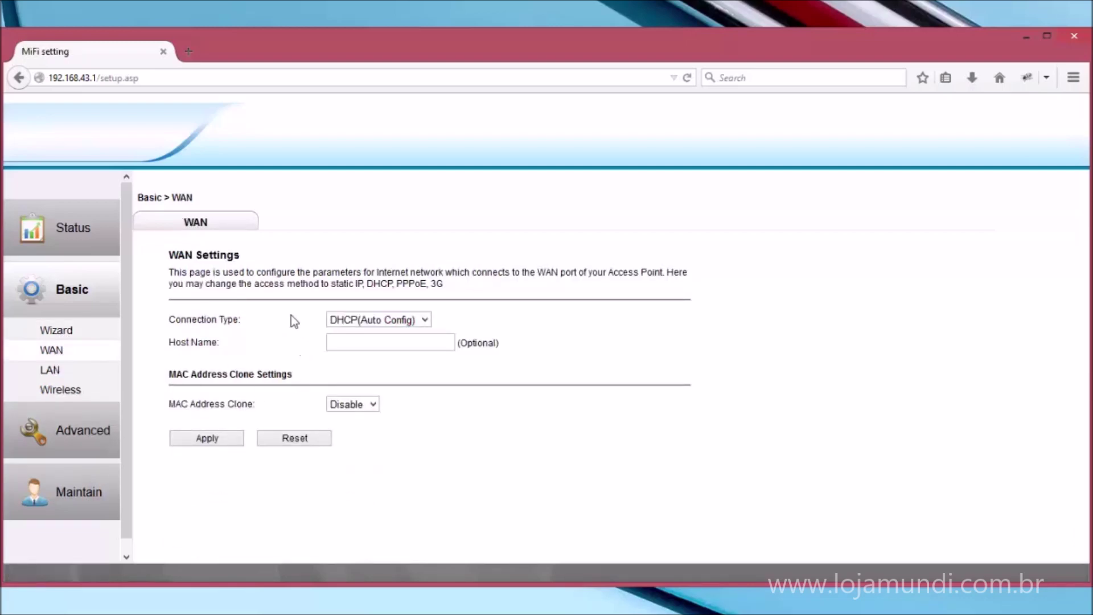
Cycle the WAN connection type through Static IP, PPPoE and 3G, ending on DHCP(Auto Config).
{"action": "left_click", "coordinate": [224, 228]}
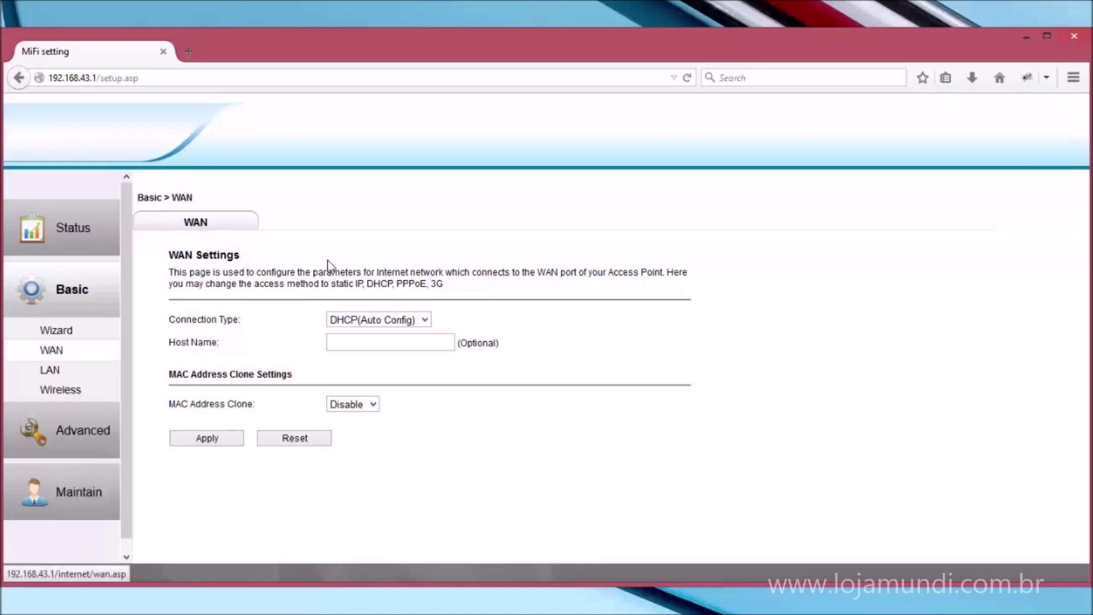
{"action": "left_click", "coordinate": [375, 320]}
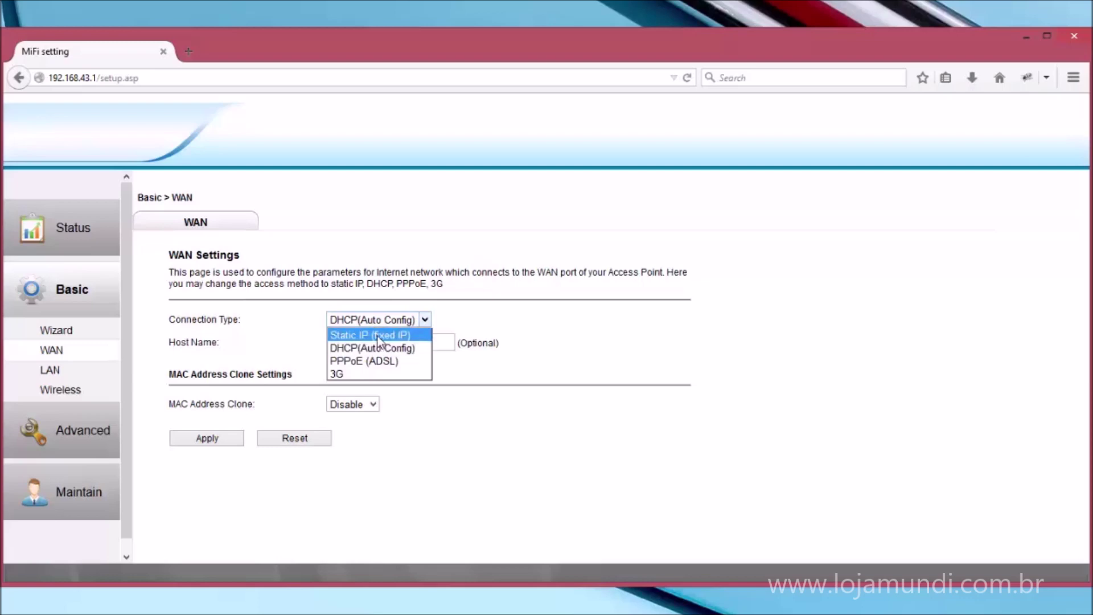
{"action": "left_click", "coordinate": [378, 335]}
{"action": "left_click", "coordinate": [378, 320]}
{"action": "left_click", "coordinate": [377, 361]}
{"action": "left_click", "coordinate": [370, 321]}
{"action": "left_click", "coordinate": [371, 374]}
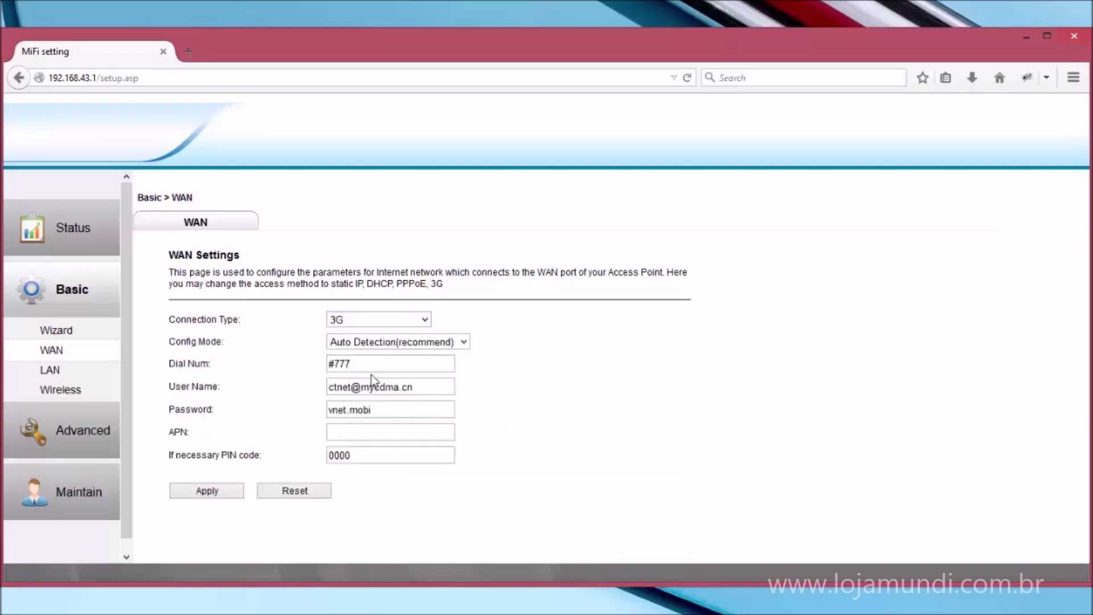
{"action": "left_click", "coordinate": [382, 319]}
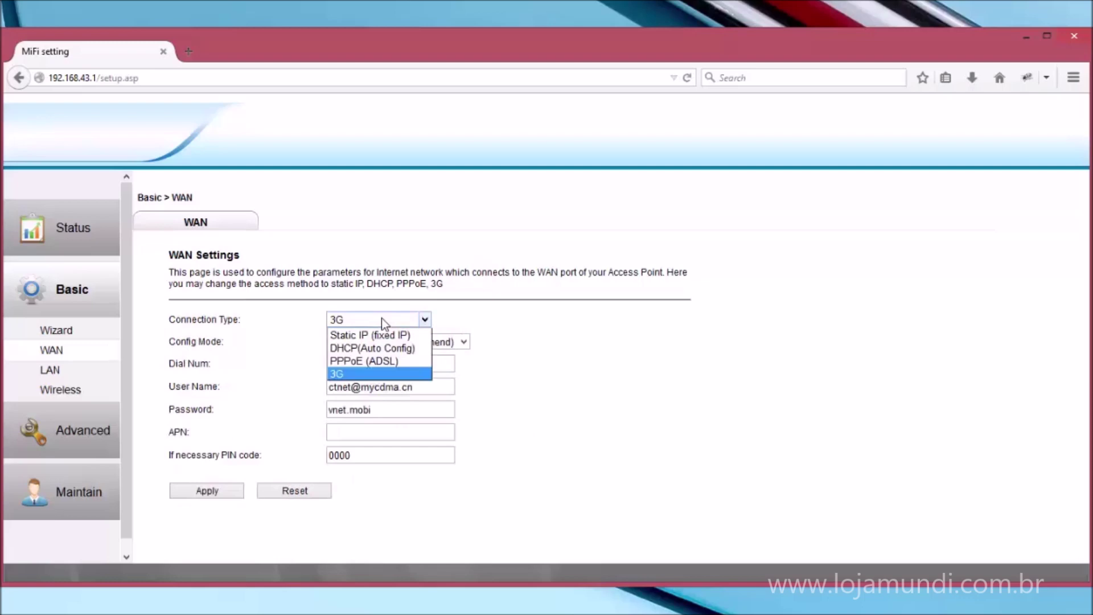
{"action": "left_click", "coordinate": [385, 348]}
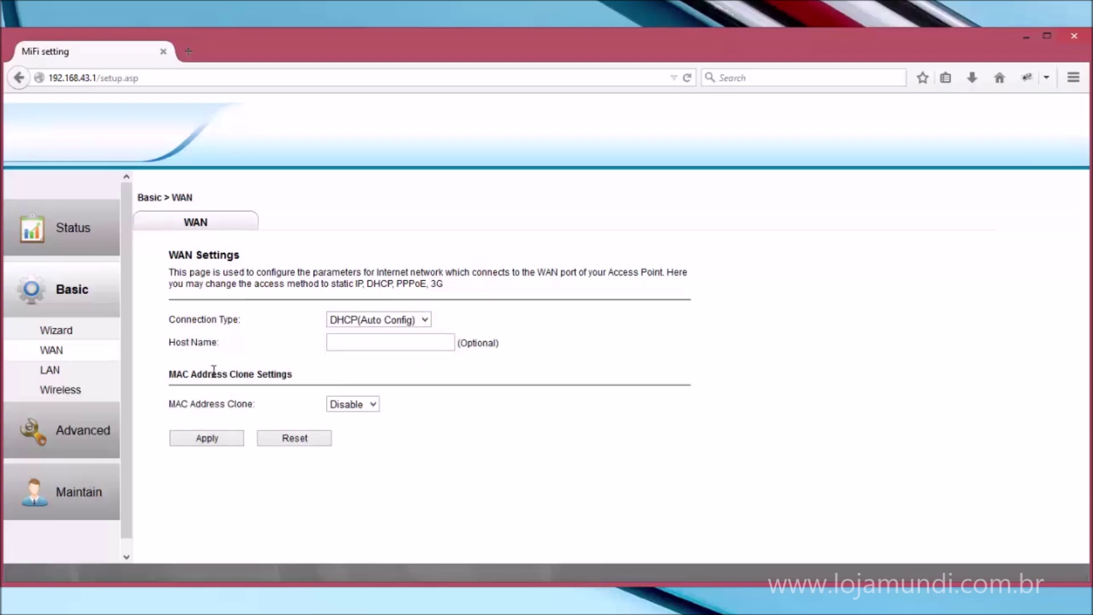
Toggle MAC Address Clone to Enable and back to Disable.
{"action": "left_click", "coordinate": [369, 405]}
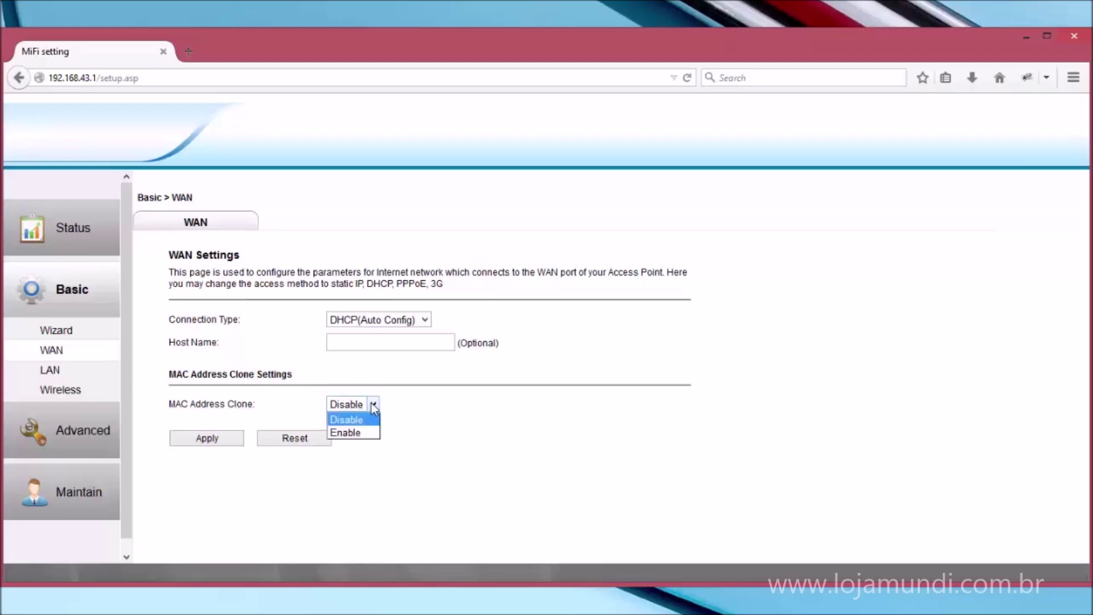
{"action": "left_click", "coordinate": [363, 432]}
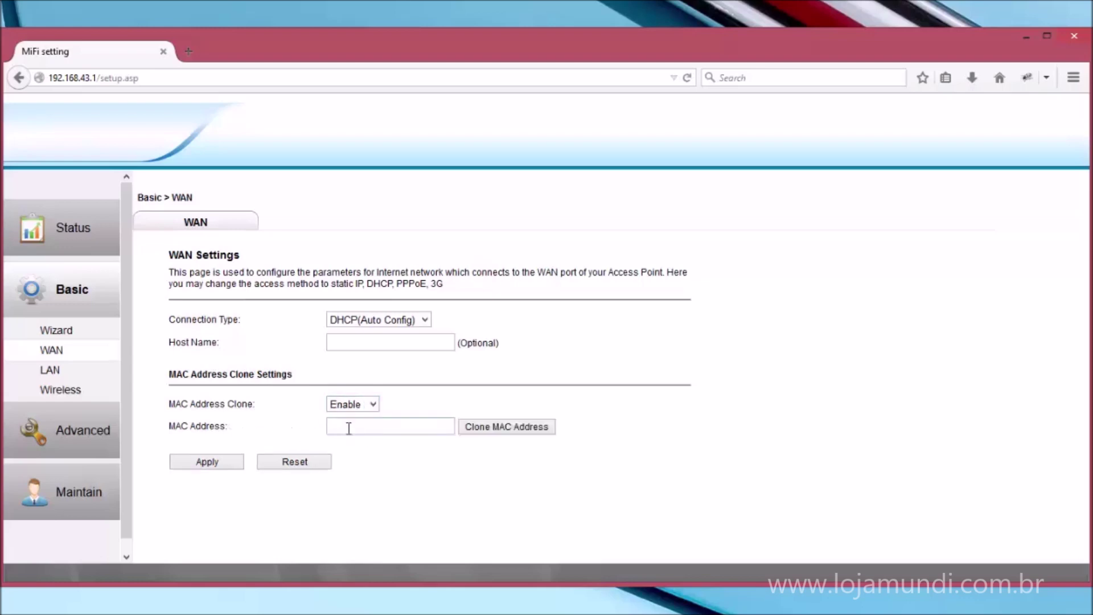
{"action": "left_click", "coordinate": [375, 404]}
{"action": "left_click", "coordinate": [364, 418]}
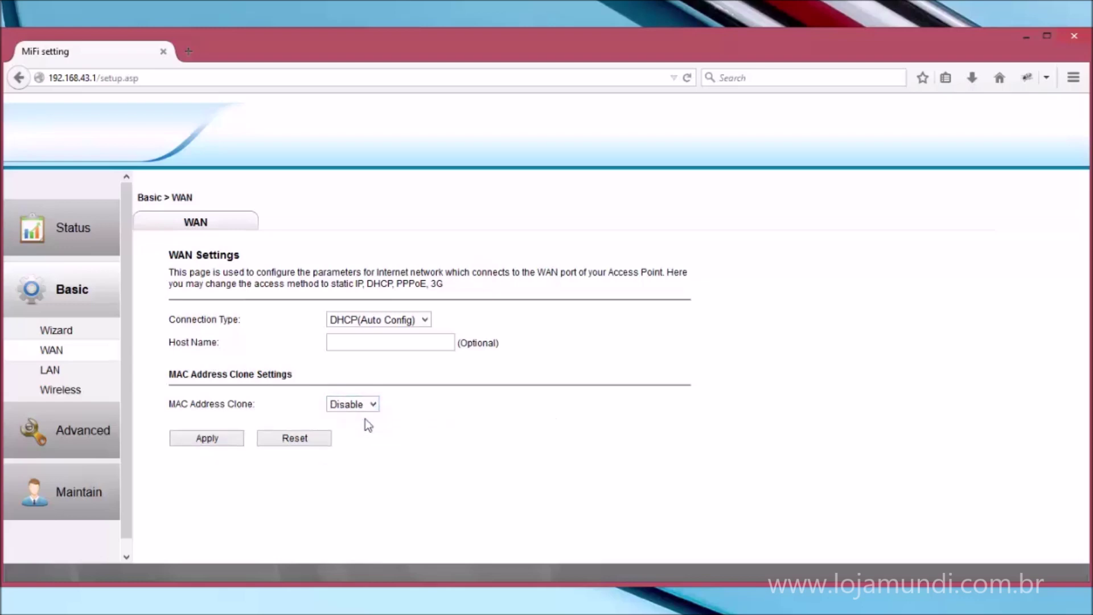
Open the LAN settings and inspect the router IP address 192.168.43.1.
{"action": "left_click", "coordinate": [52, 373]}
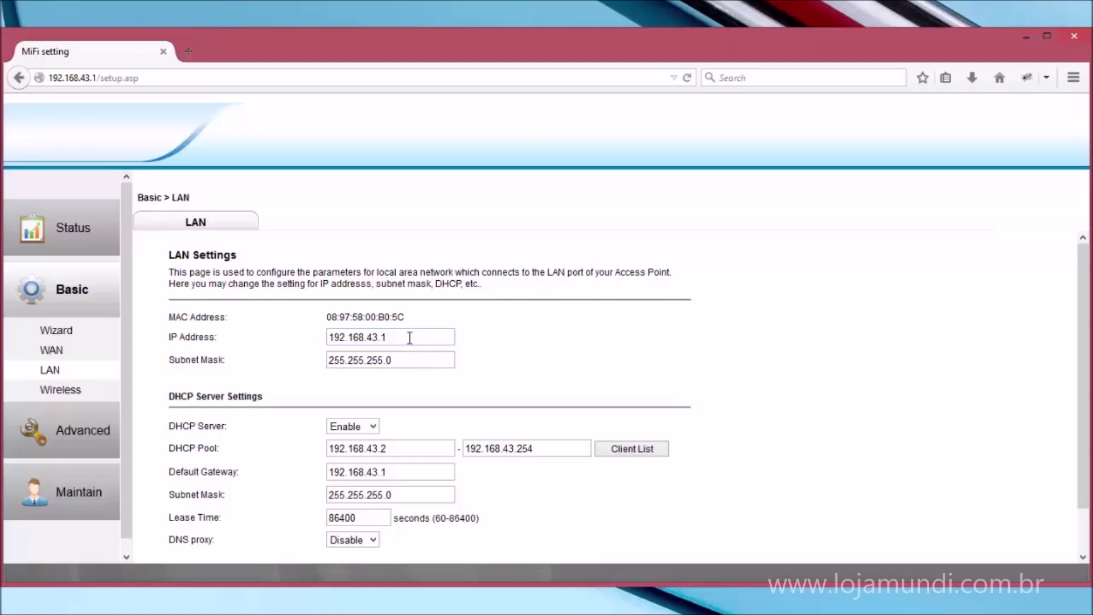
{"action": "left_click_drag", "start_coordinate": [388, 338], "coordinate": [328, 338]}
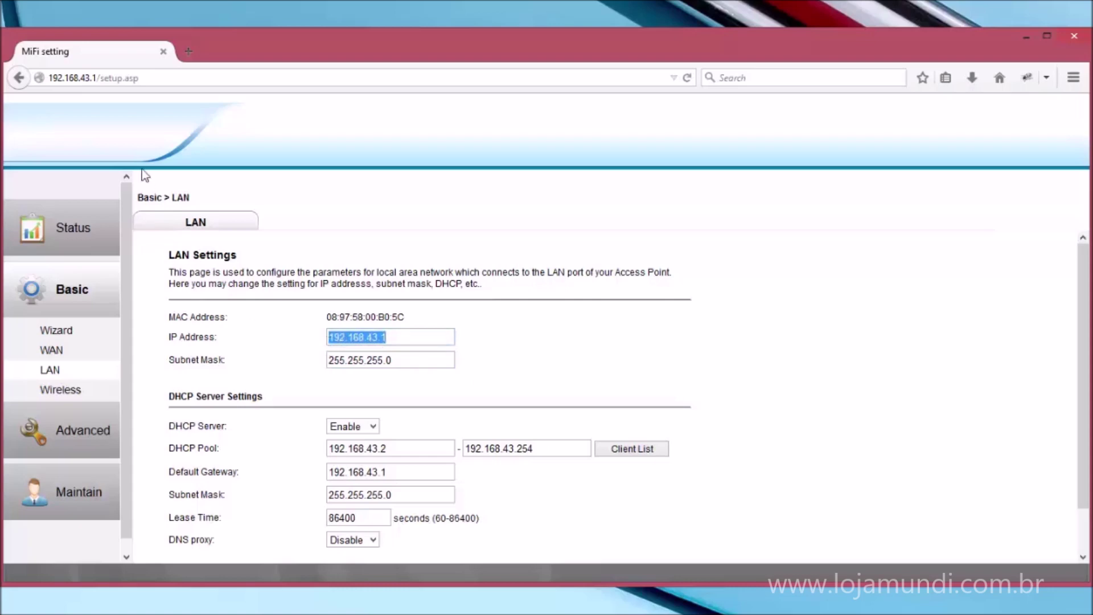
{"action": "left_click", "coordinate": [94, 78]}
{"action": "left_click", "coordinate": [393, 338]}
{"action": "key", "text": "shift+Left"}
{"action": "left_click", "coordinate": [393, 338]}
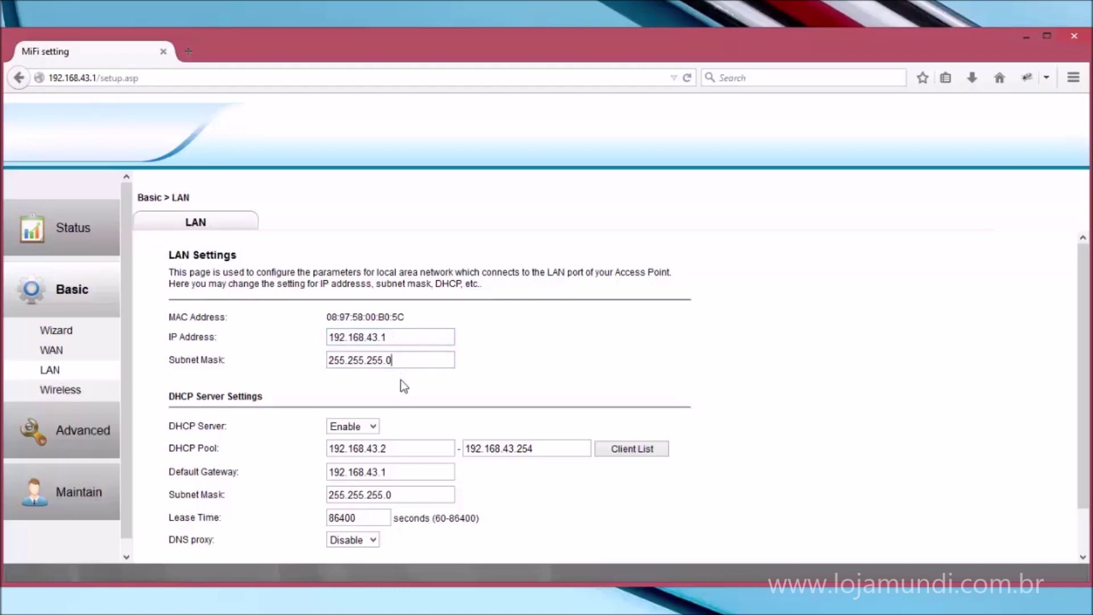
{"action": "scroll", "coordinate": [419, 493], "scroll_direction": "down", "scroll_amount": 1}
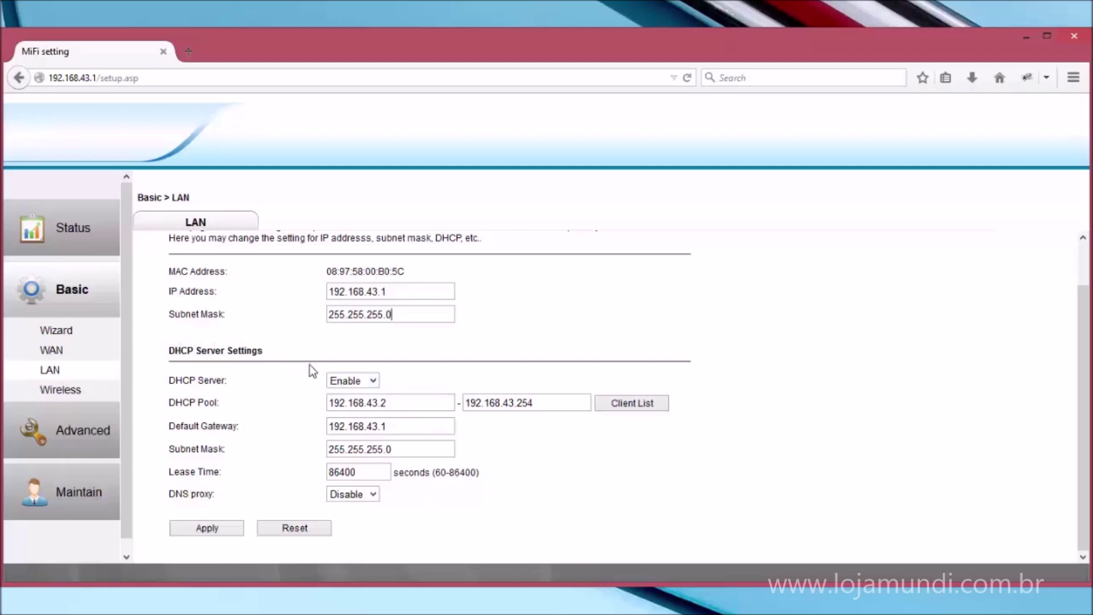
Keep the DHCP server enabled and review the DHCP pool, gateway and subnet mask fields.
{"action": "left_click", "coordinate": [368, 382]}
{"action": "left_click", "coordinate": [368, 383]}
{"action": "left_click", "coordinate": [393, 406]}
{"action": "left_click", "coordinate": [399, 432]}
{"action": "left_click", "coordinate": [418, 402]}
{"action": "left_click", "coordinate": [543, 404]}
{"action": "left_click", "coordinate": [445, 449]}
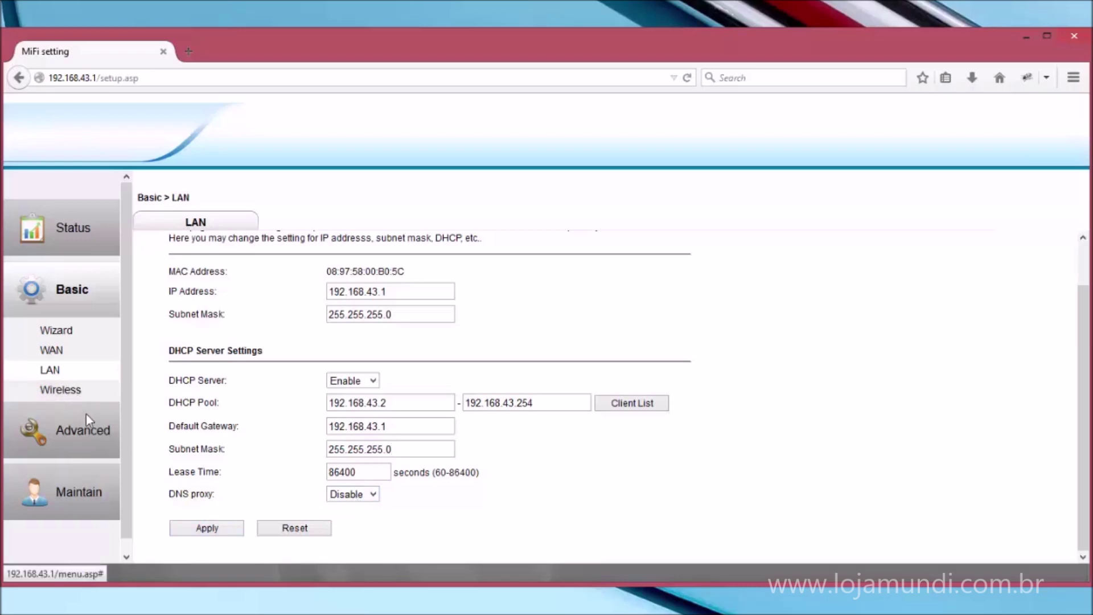
{"action": "left_click", "coordinate": [63, 392]}
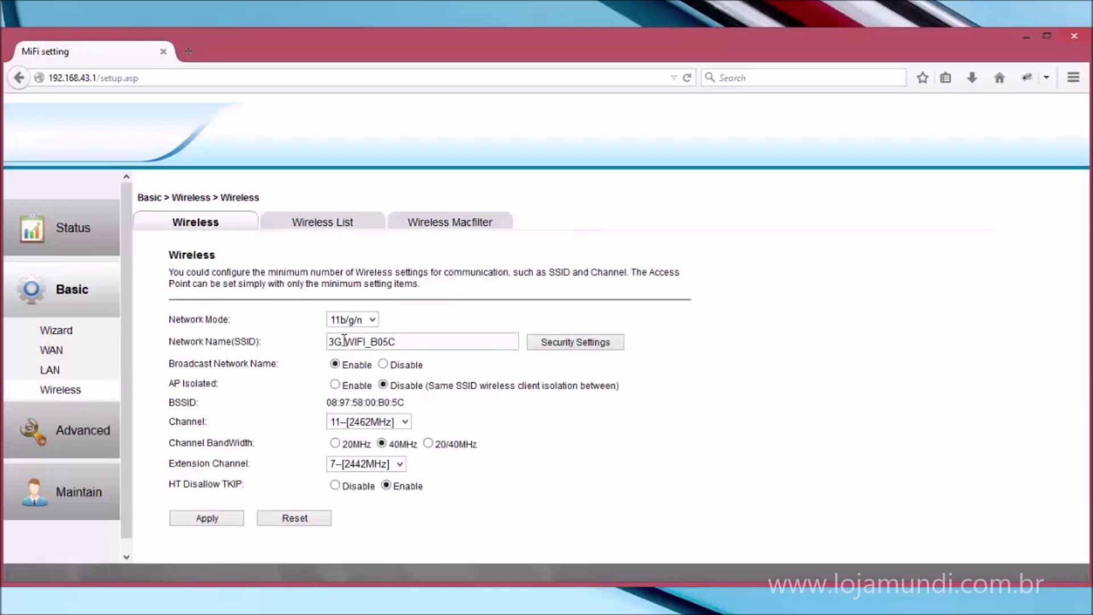
Review wireless options, keeping mode 11b/g/n and channel 11--[2462MHz], and select SSID 3G WIFI_B05C.
{"action": "left_click", "coordinate": [373, 321]}
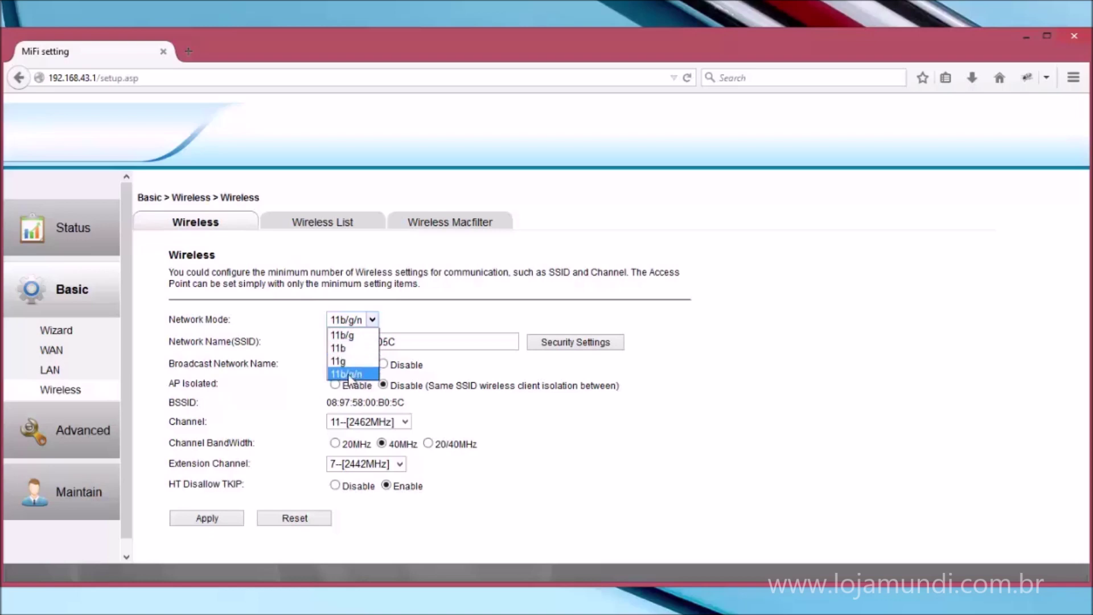
{"action": "left_click", "coordinate": [388, 322]}
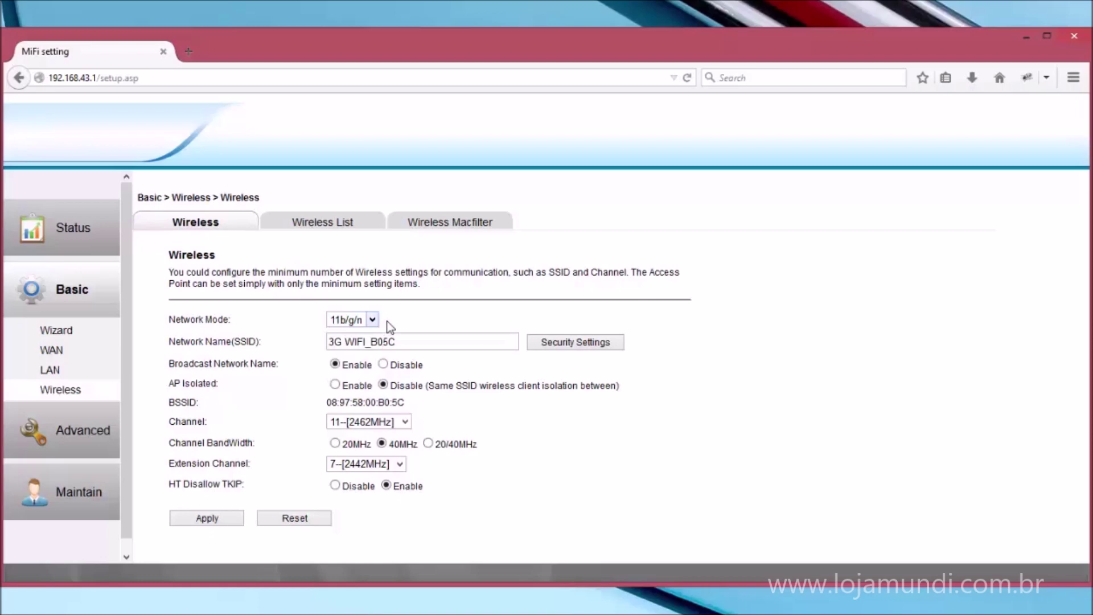
{"action": "left_click_drag", "start_coordinate": [427, 344], "coordinate": [329, 340]}
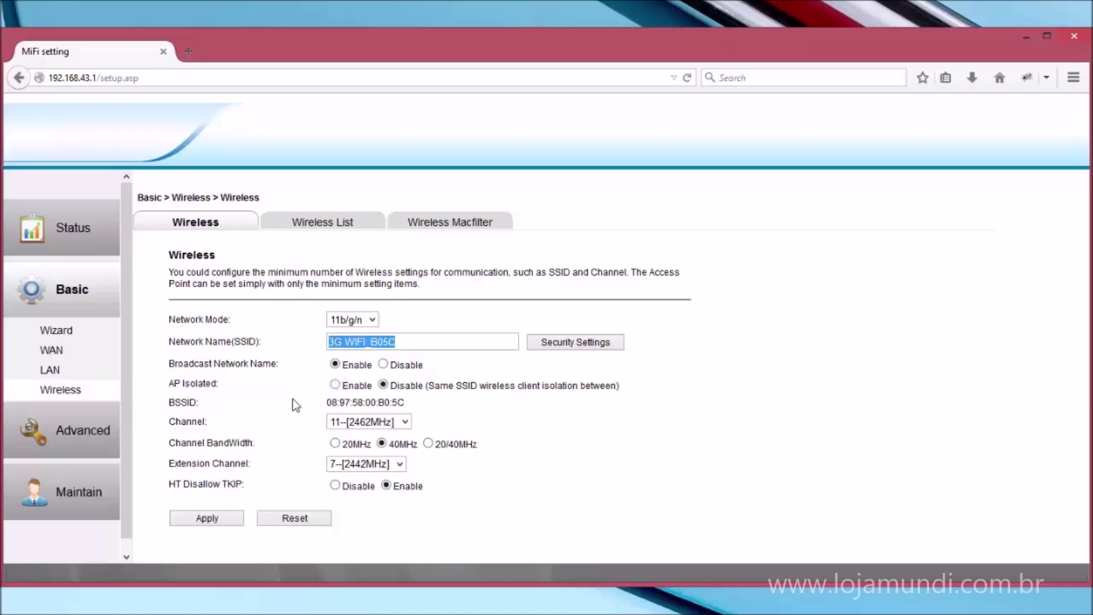
{"action": "left_click", "coordinate": [353, 424]}
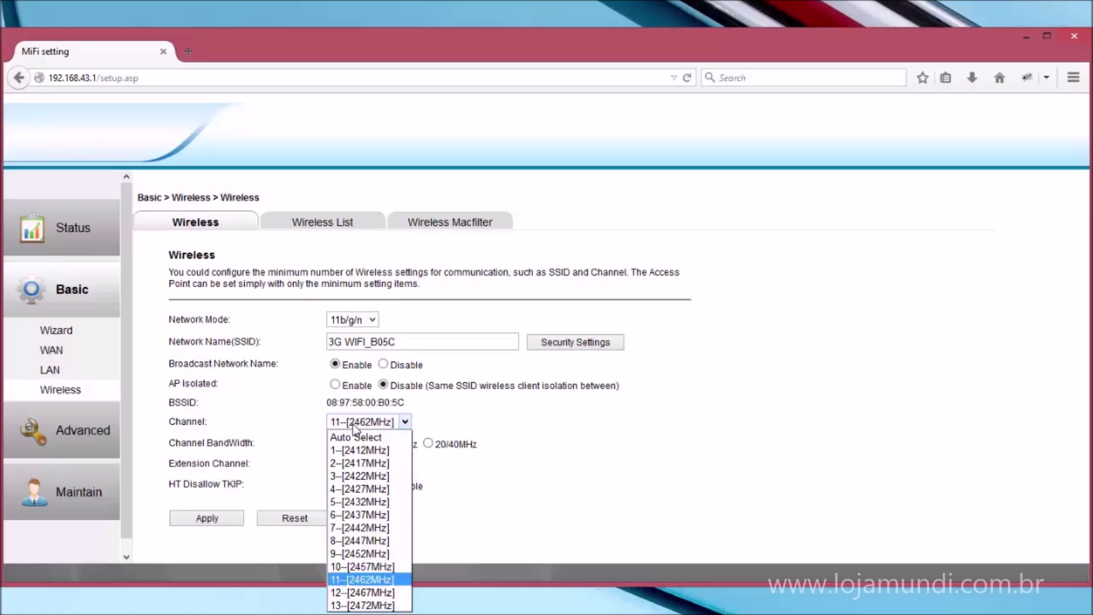
{"action": "left_click", "coordinate": [353, 424]}
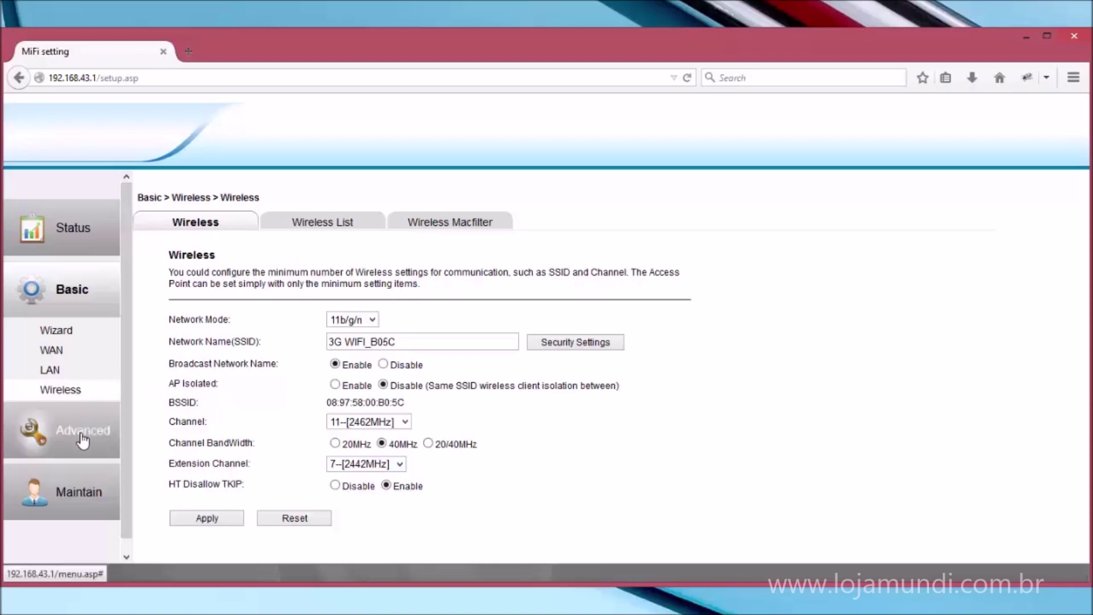
{"action": "left_click", "coordinate": [306, 225]}
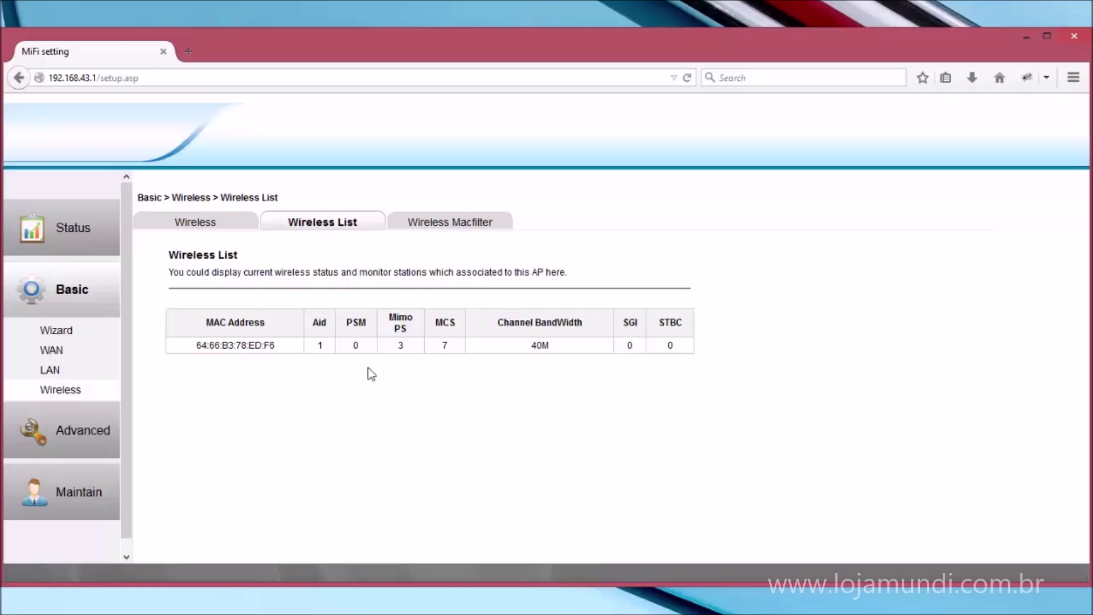
View the Wireless Macfilter tab, then the Advanced Storage User Setting page showing no USB device.
{"action": "left_click", "coordinate": [427, 228]}
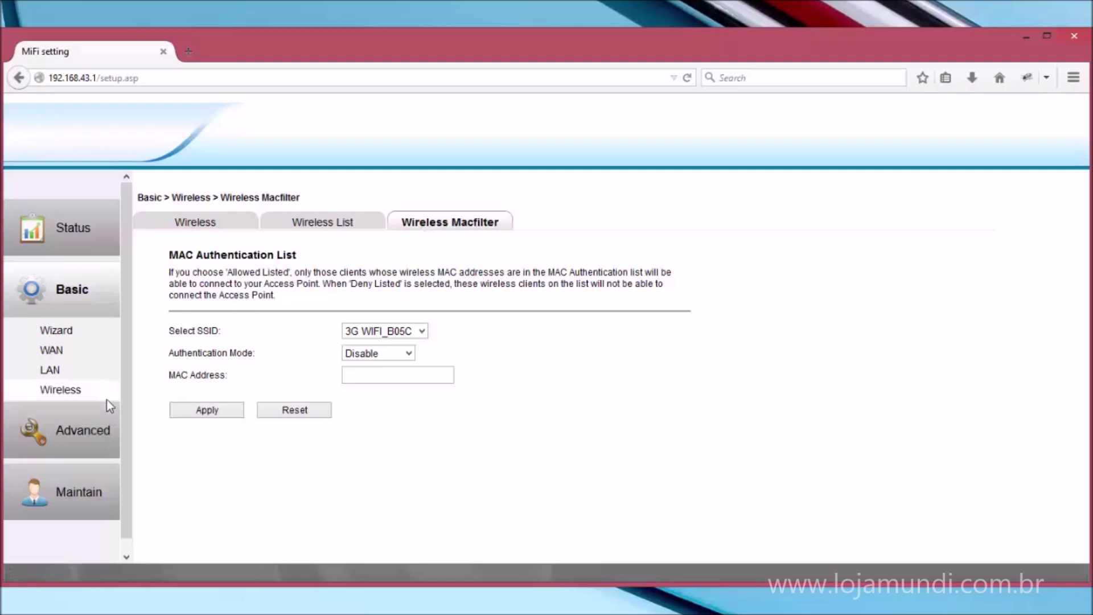
{"action": "left_click", "coordinate": [104, 426]}
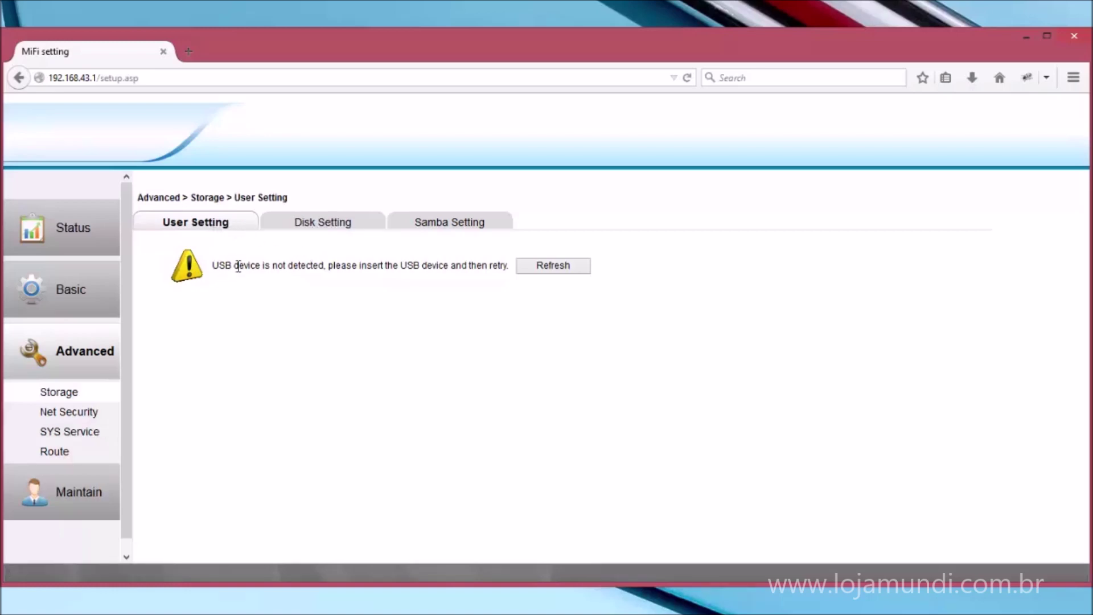
Flip through the Storage Disk, Samba and User Setting tabs, then open Net Security's Firewall.
{"action": "left_click", "coordinate": [304, 227]}
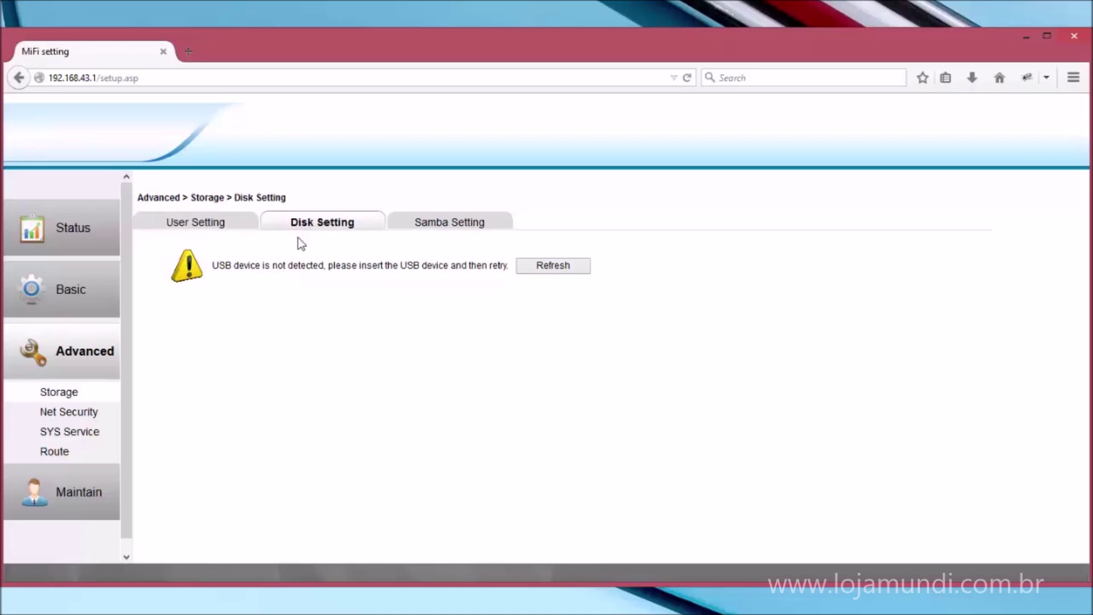
{"action": "left_click", "coordinate": [416, 222]}
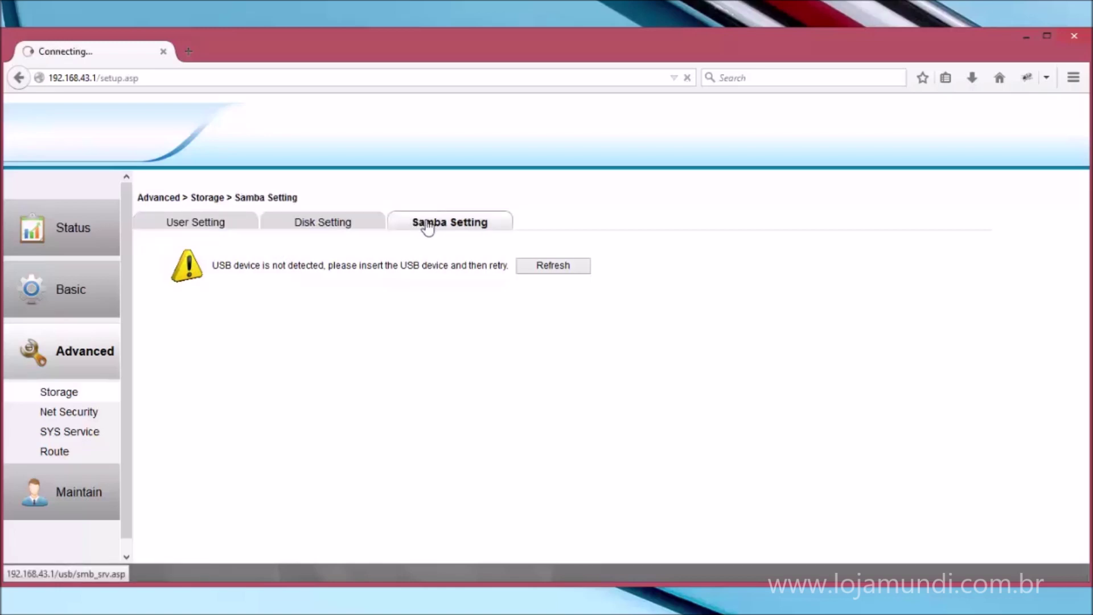
{"action": "left_click", "coordinate": [335, 227]}
{"action": "left_click", "coordinate": [225, 225]}
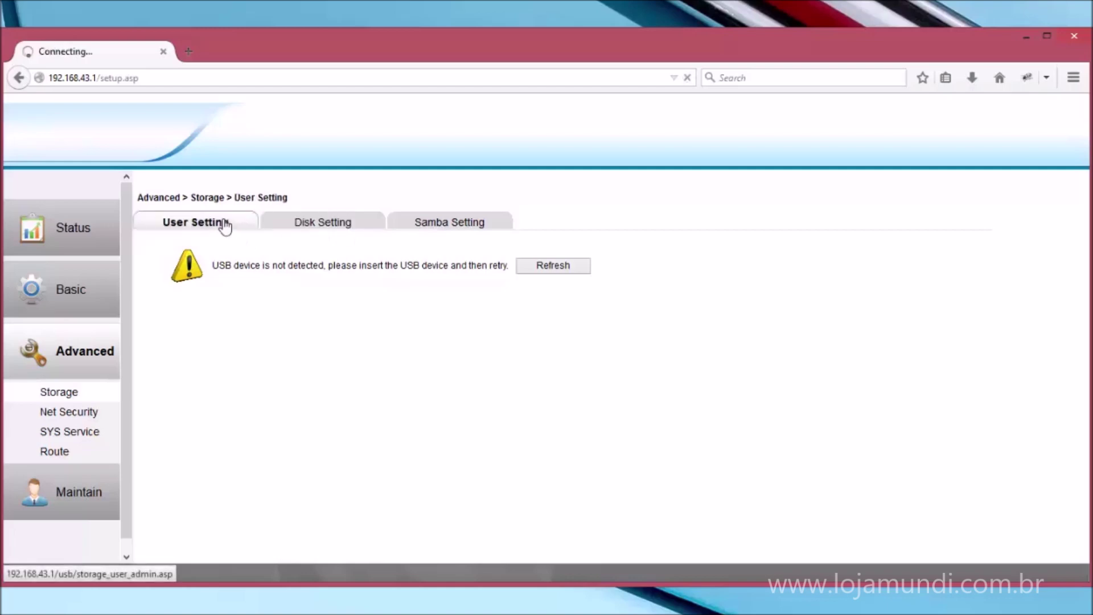
{"action": "left_click", "coordinate": [343, 232]}
{"action": "left_click", "coordinate": [435, 234]}
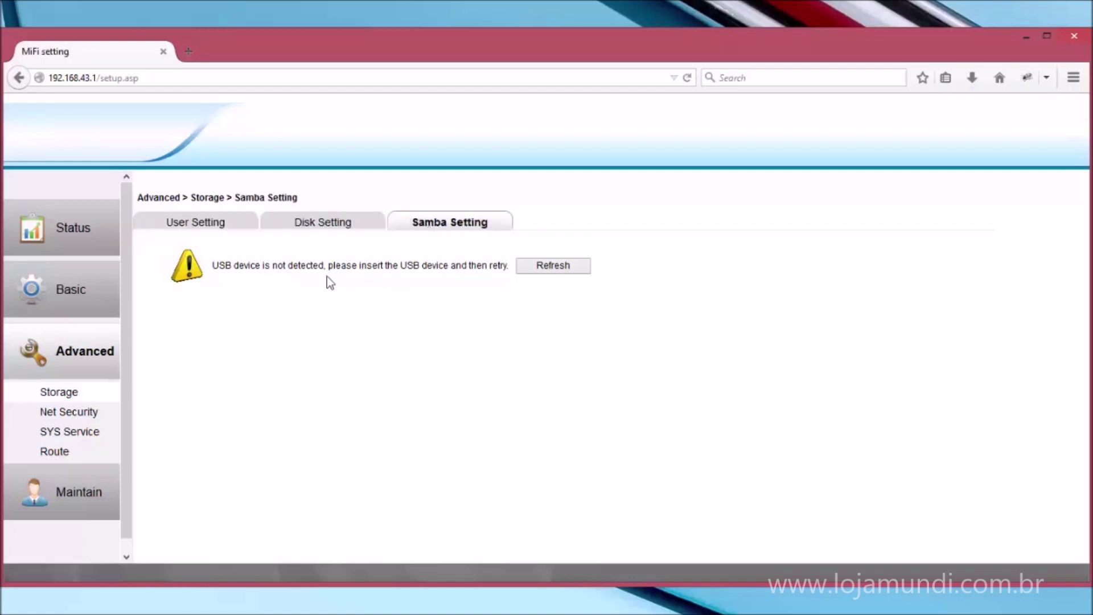
{"action": "left_click", "coordinate": [90, 418]}
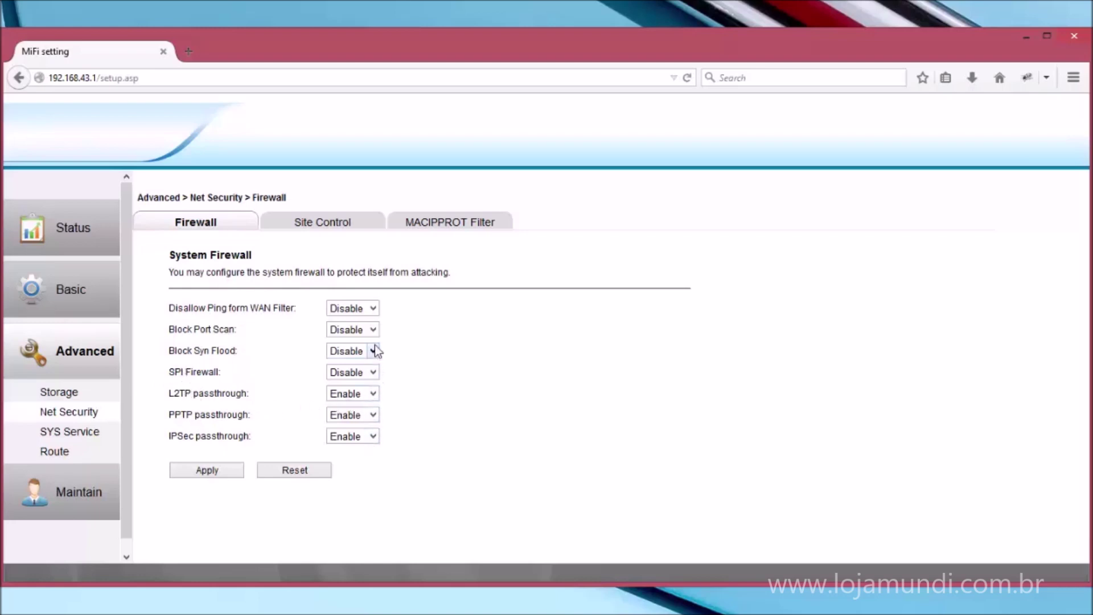
Leave WAN ping unchanged, check the Site Control and MACIPPROT Filter tabs, then open Route SYS Mode.
{"action": "left_click", "coordinate": [373, 308]}
{"action": "left_click", "coordinate": [374, 310]}
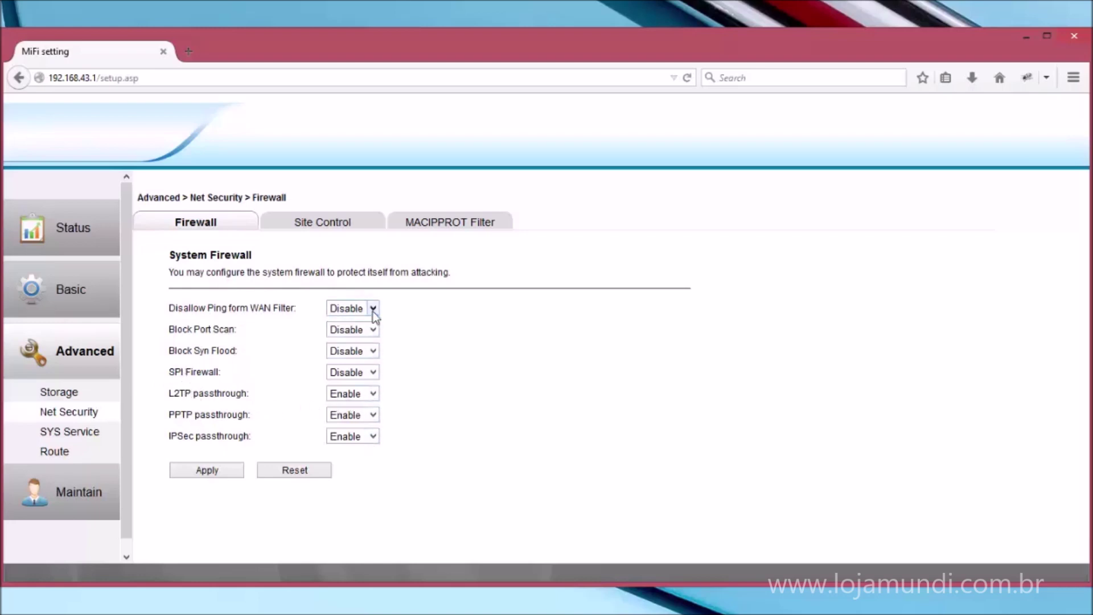
{"action": "left_click", "coordinate": [325, 228]}
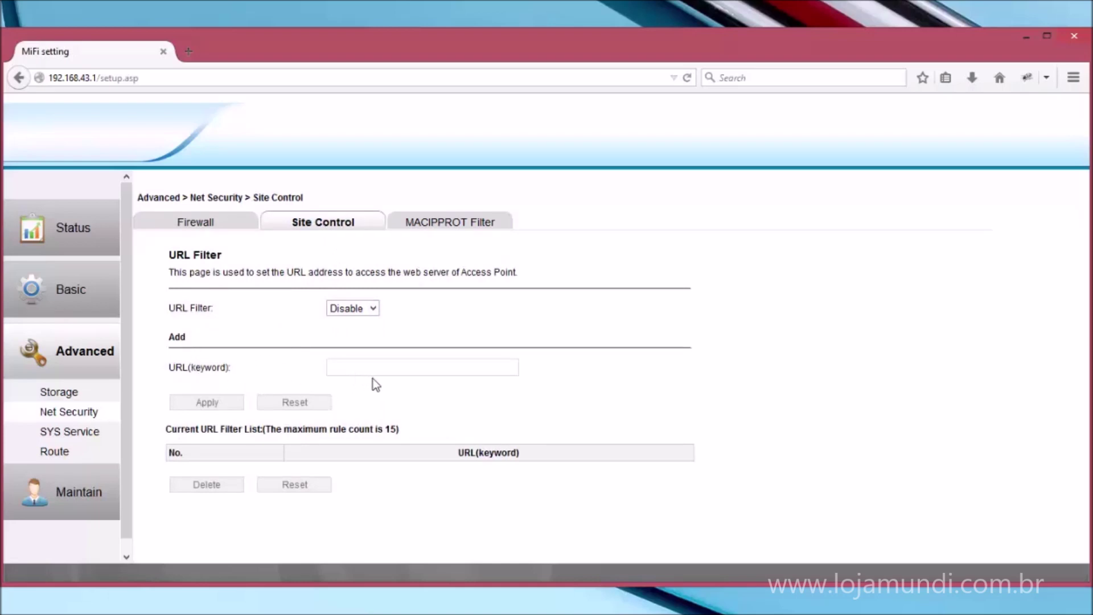
{"action": "left_click", "coordinate": [414, 231]}
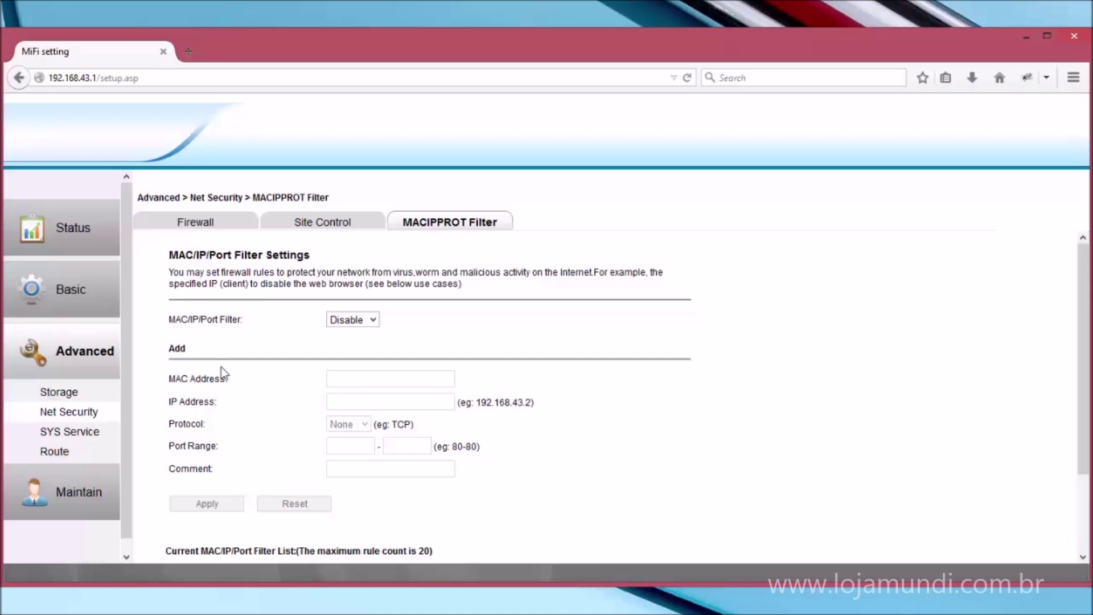
{"action": "scroll", "coordinate": [313, 458], "scroll_direction": "down", "scroll_amount": 2}
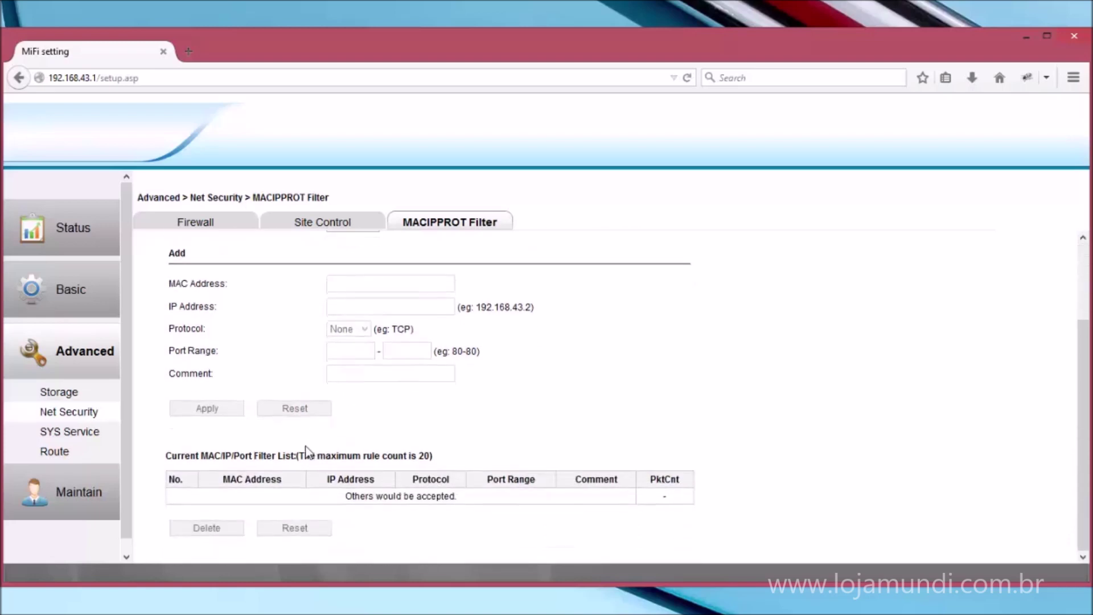
{"action": "scroll", "coordinate": [308, 451], "scroll_direction": "up", "scroll_amount": 2}
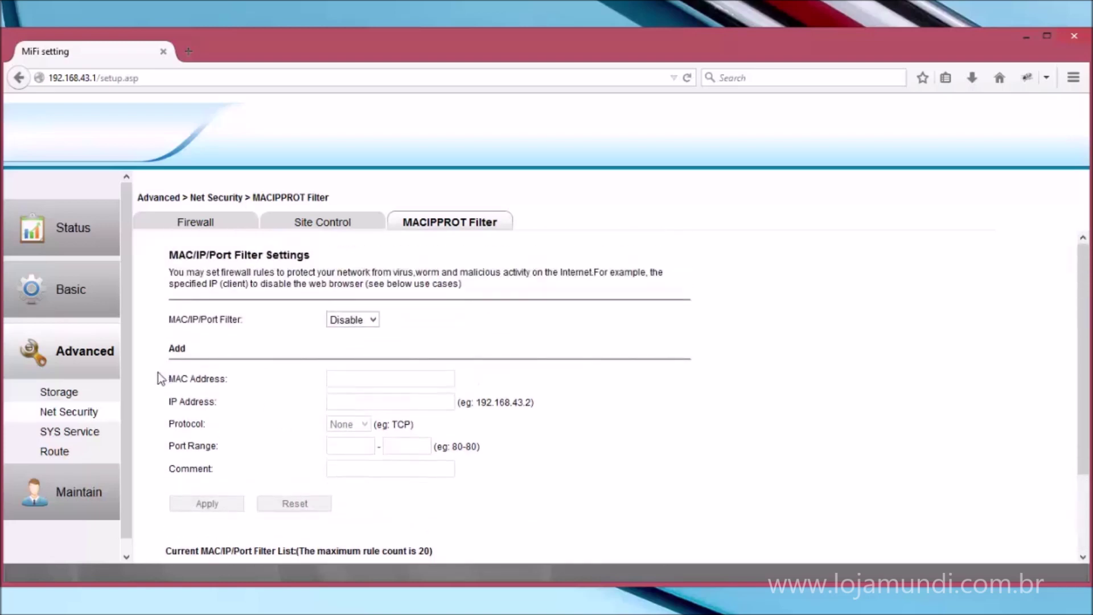
{"action": "left_click", "coordinate": [85, 450]}
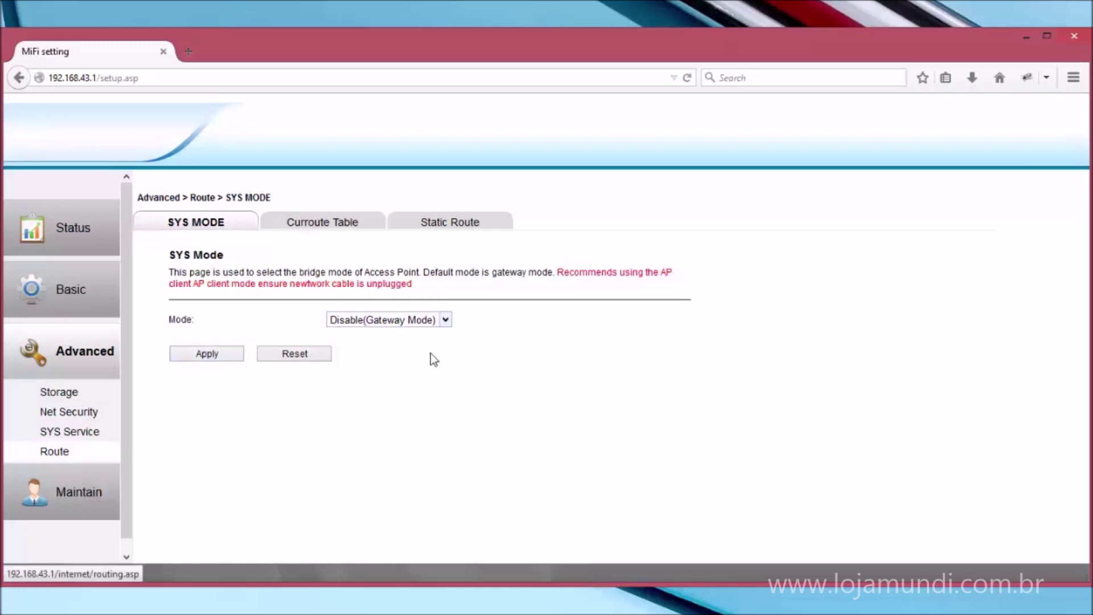
Keep Gateway as the system mode and review the current routing table.
{"action": "left_click", "coordinate": [420, 323]}
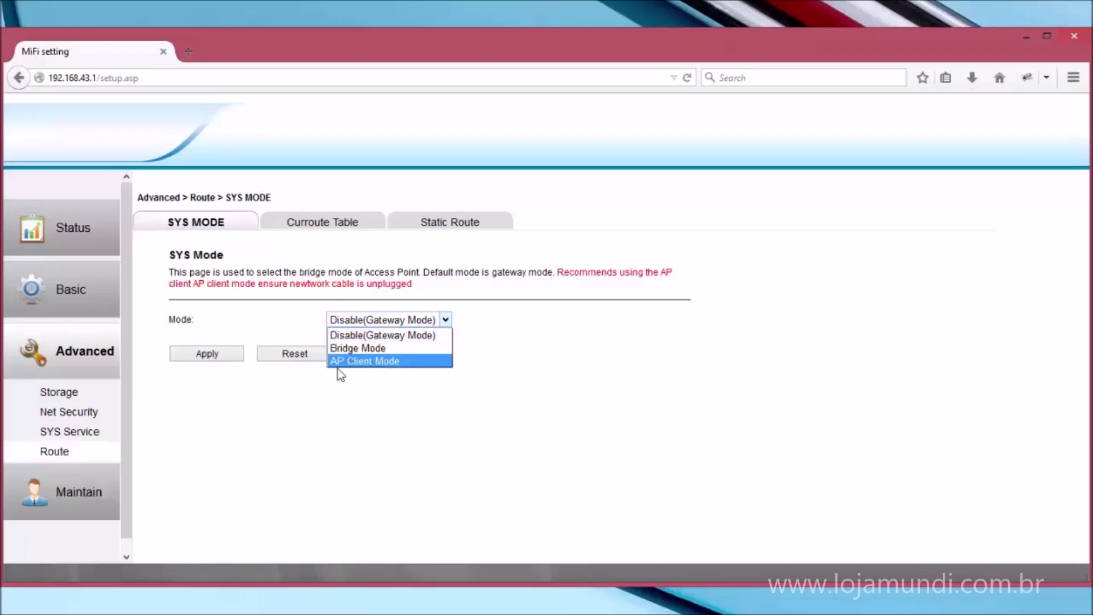
{"action": "left_click", "coordinate": [357, 338]}
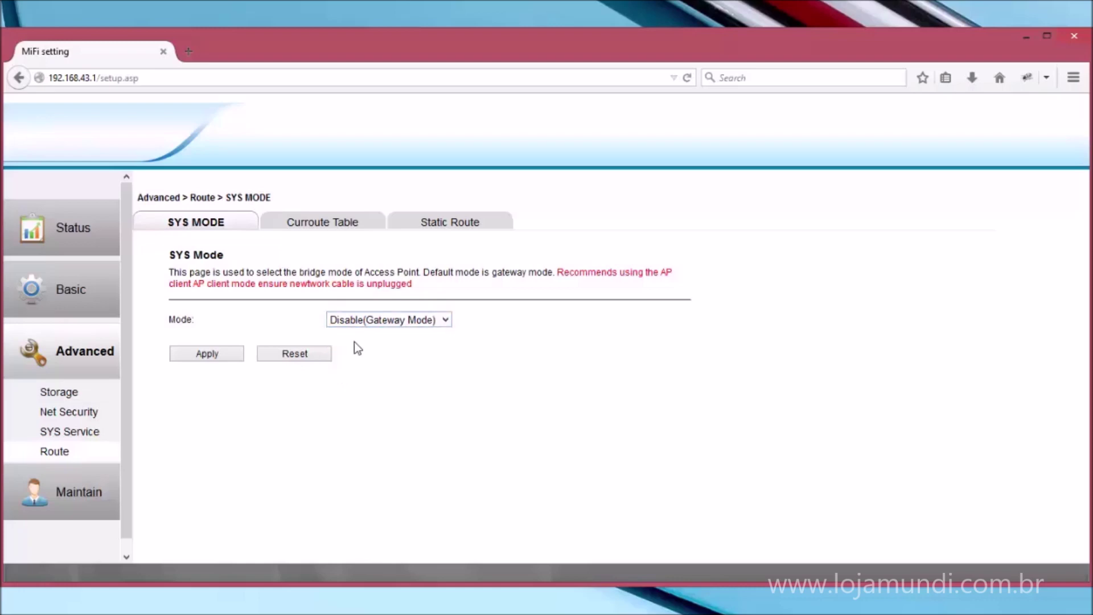
{"action": "left_click", "coordinate": [354, 226]}
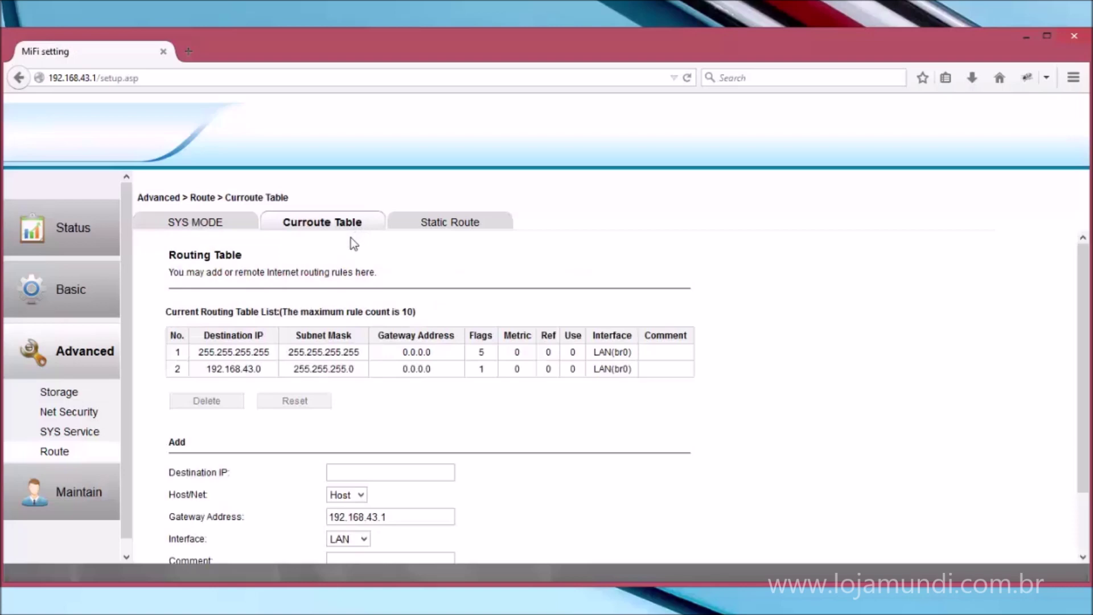
{"action": "scroll", "coordinate": [454, 486], "scroll_direction": "down", "scroll_amount": 2}
{"action": "scroll", "coordinate": [456, 488], "scroll_direction": "up", "scroll_amount": 2}
Look over the static route binding settings, then go to the Maintain system configuration page.
{"action": "left_click", "coordinate": [430, 223]}
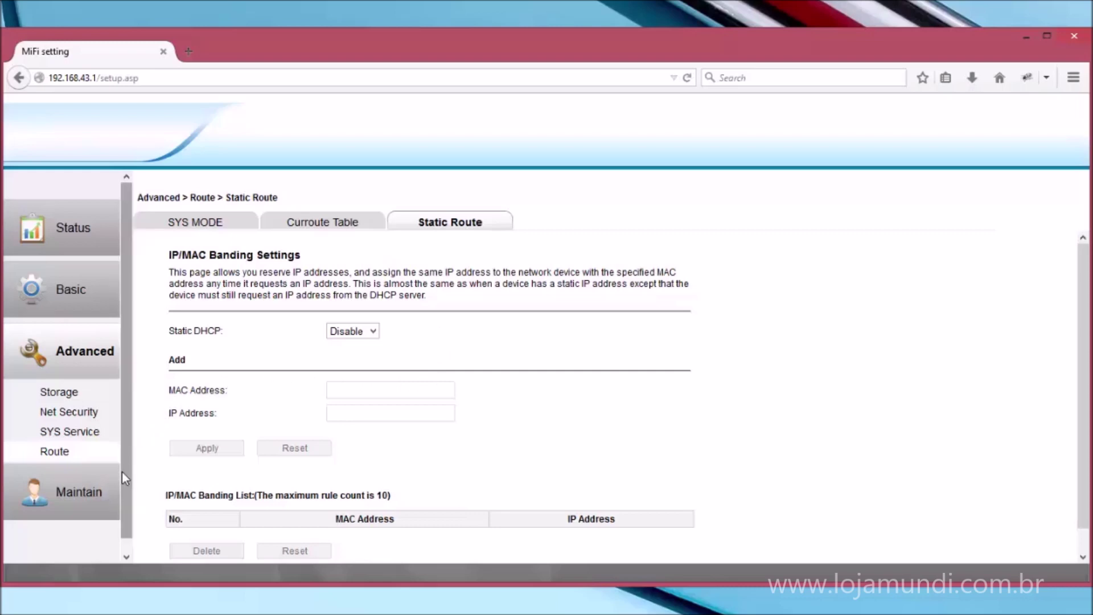
{"action": "scroll", "coordinate": [122, 469], "scroll_direction": "down", "scroll_amount": 1}
{"action": "left_click", "coordinate": [91, 488]}
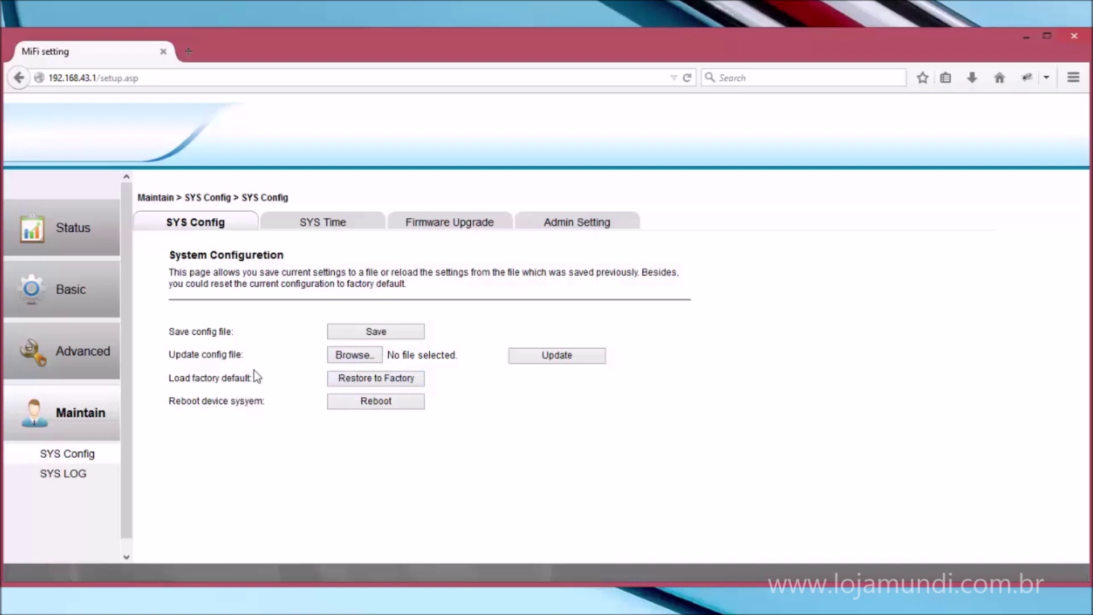
View the SYS Time and Firmware Upgrade pages, then the Admin Setting page.
{"action": "left_click", "coordinate": [312, 226]}
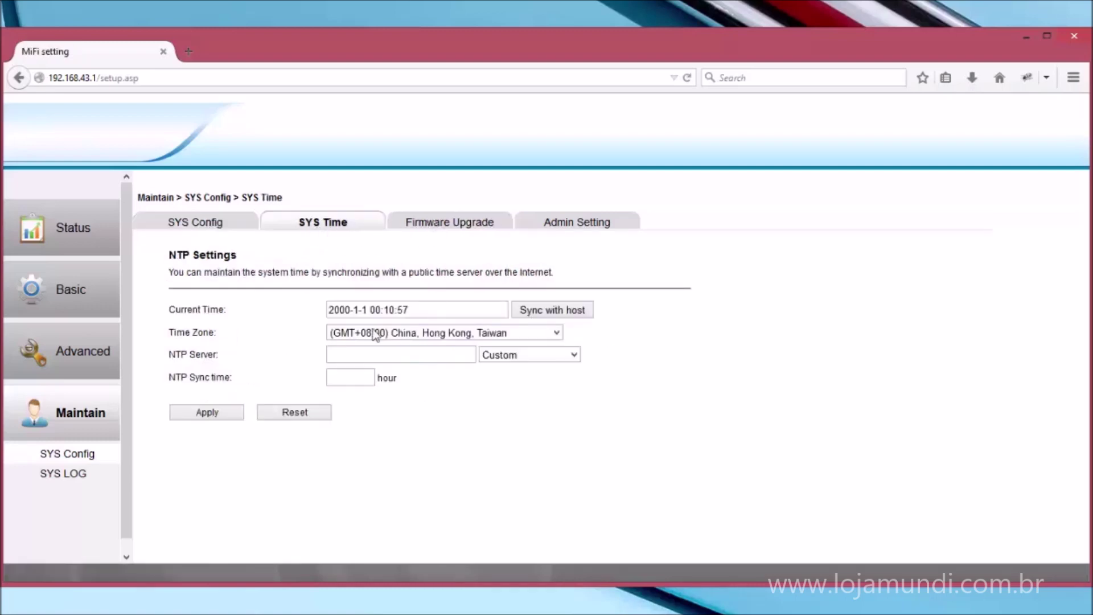
{"action": "left_click", "coordinate": [458, 226]}
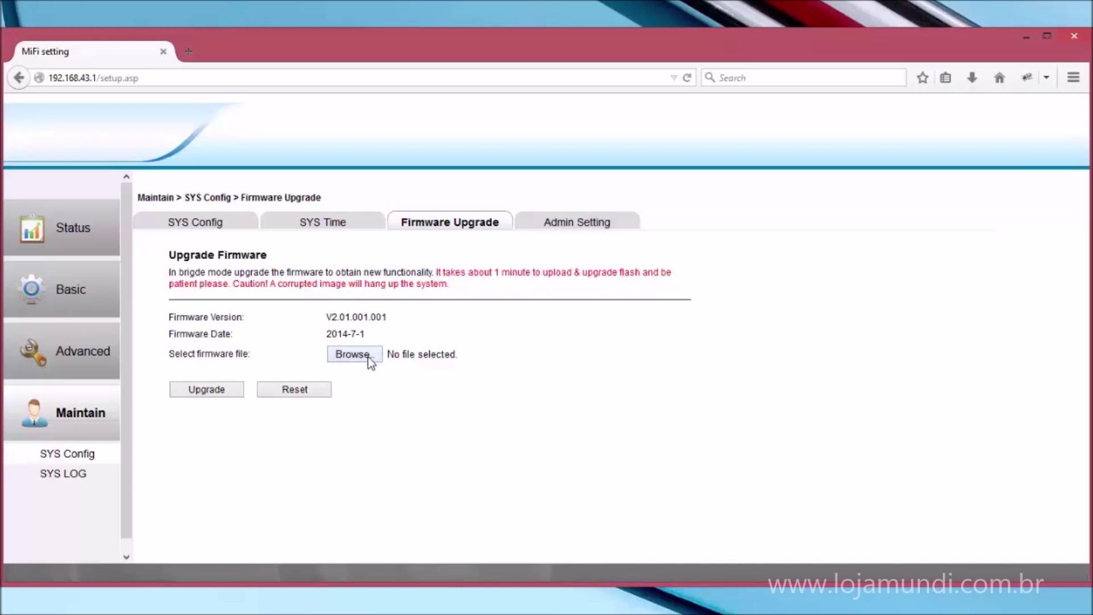
{"action": "left_click", "coordinate": [558, 233]}
{"action": "left_click", "coordinate": [414, 315]}
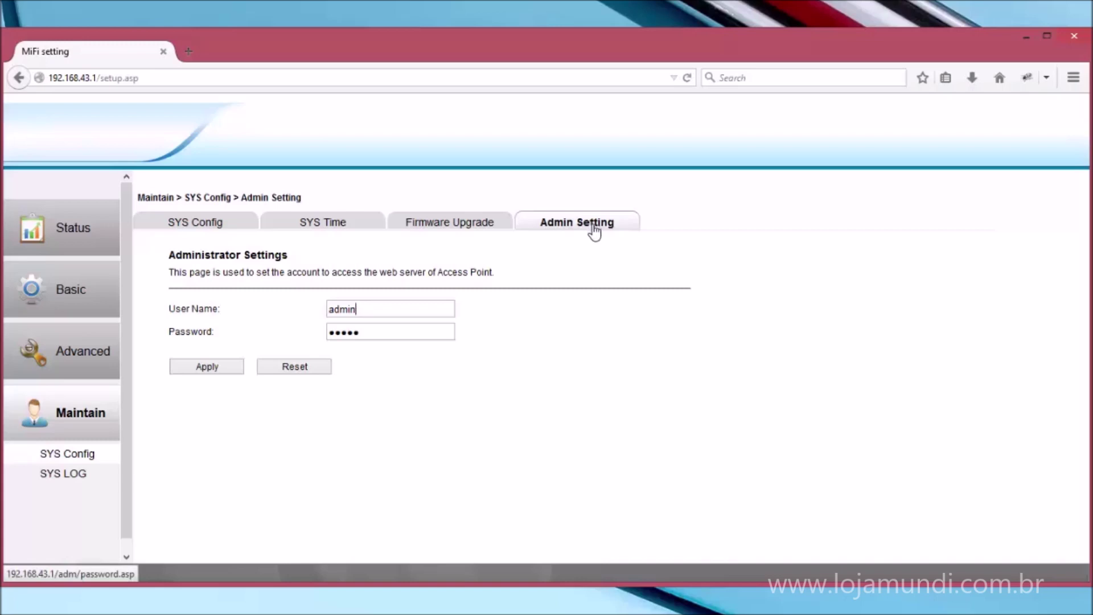
Inspect the administrator User Name and masked Password fields.
{"action": "left_click", "coordinate": [375, 331]}
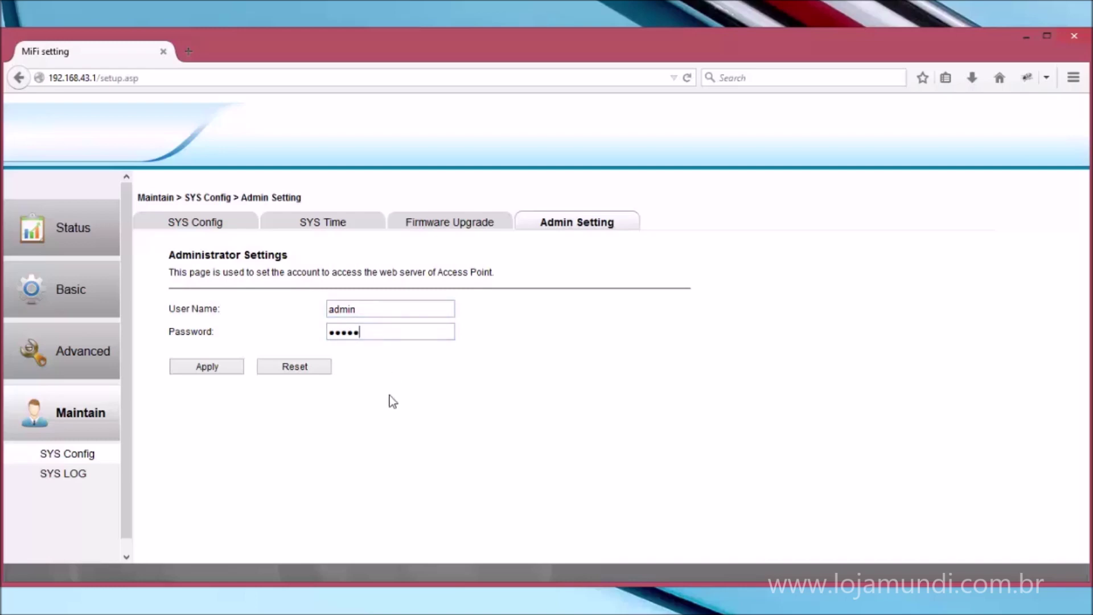
{"action": "left_click", "coordinate": [393, 308]}
{"action": "left_click", "coordinate": [393, 333]}
{"action": "scroll", "coordinate": [130, 465], "scroll_direction": "down", "scroll_amount": 1}
{"action": "scroll", "coordinate": [127, 461], "scroll_direction": "up", "scroll_amount": 1}
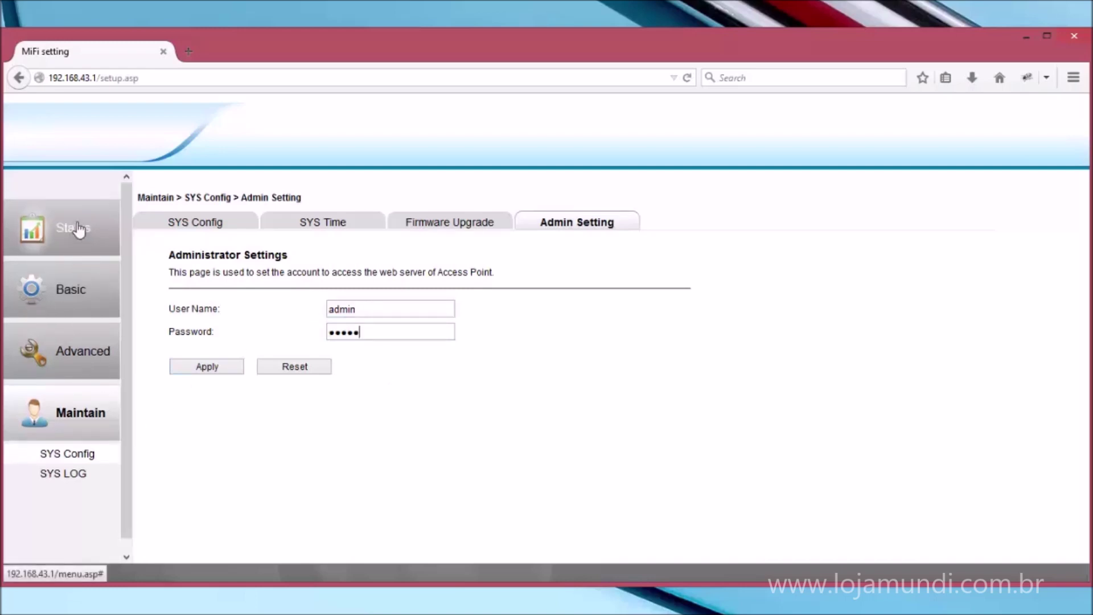
Go back to System Status and check it shows Gateway Mode with WAN disconnected.
{"action": "left_click", "coordinate": [83, 227]}
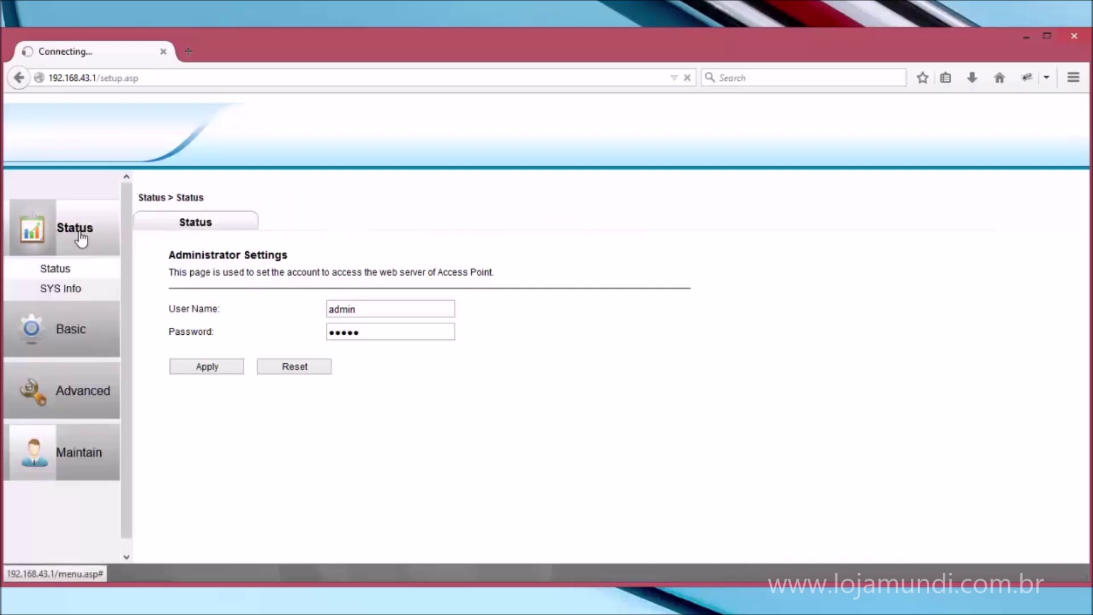
{"action": "scroll", "coordinate": [209, 360], "scroll_direction": "down", "scroll_amount": 3}
{"action": "scroll", "coordinate": [259, 432], "scroll_direction": "down", "scroll_amount": 3}
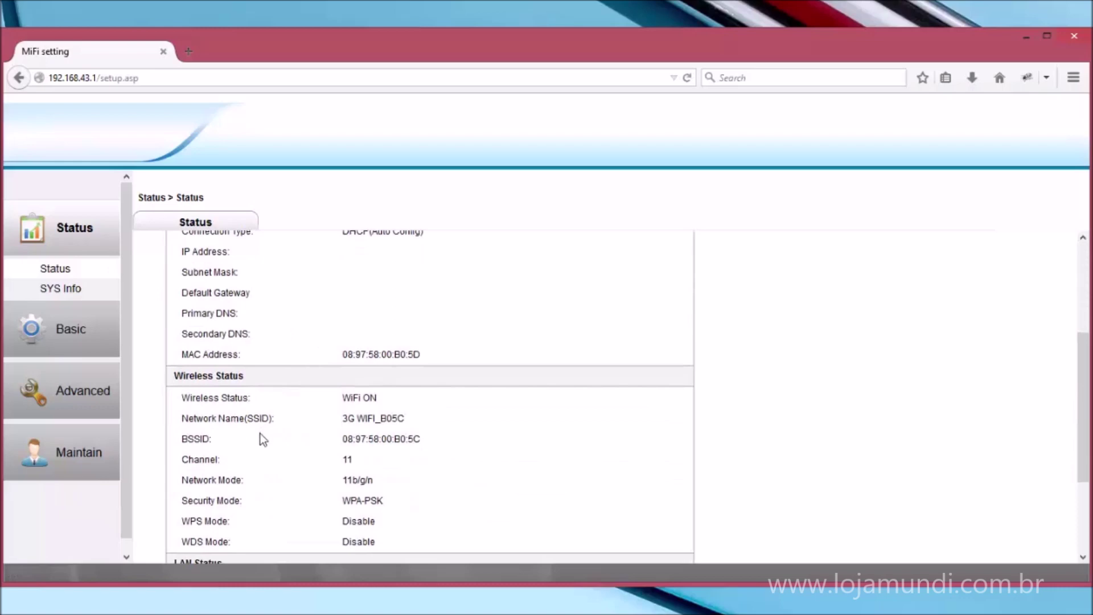
{"action": "scroll", "coordinate": [297, 490], "scroll_direction": "up", "scroll_amount": 6}
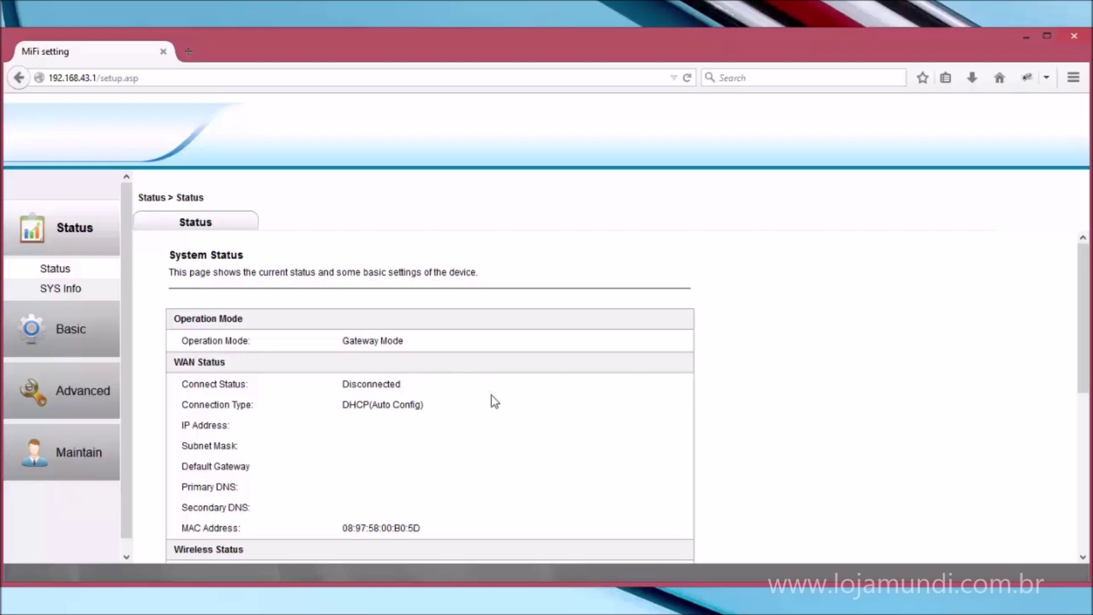
{"action": "scroll", "coordinate": [697, 481], "scroll_direction": "down", "scroll_amount": 6}
{"action": "scroll", "coordinate": [696, 471], "scroll_direction": "up", "scroll_amount": 6}
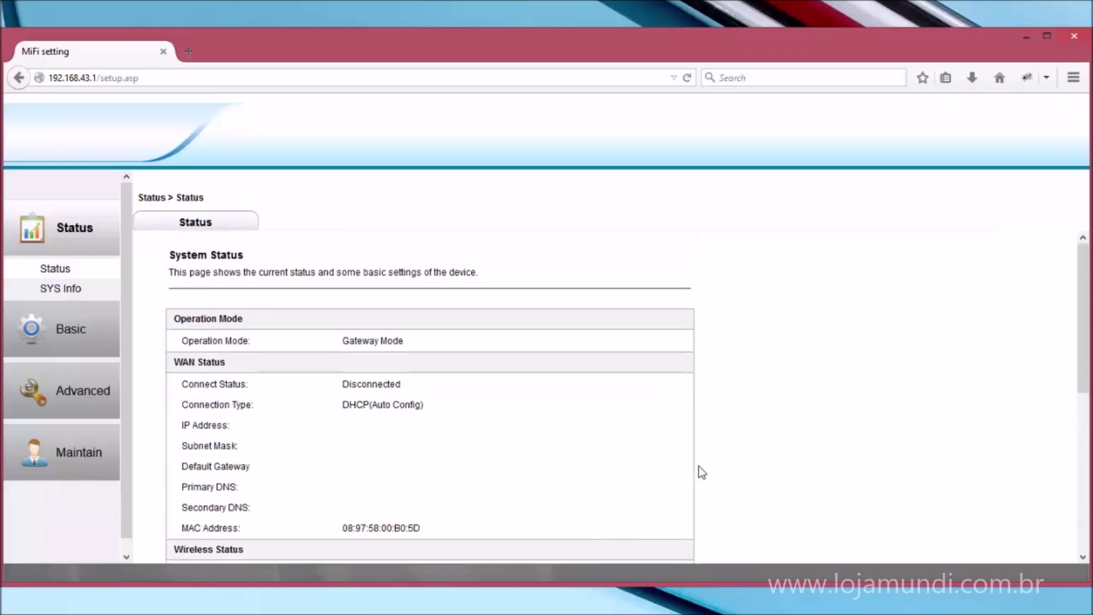